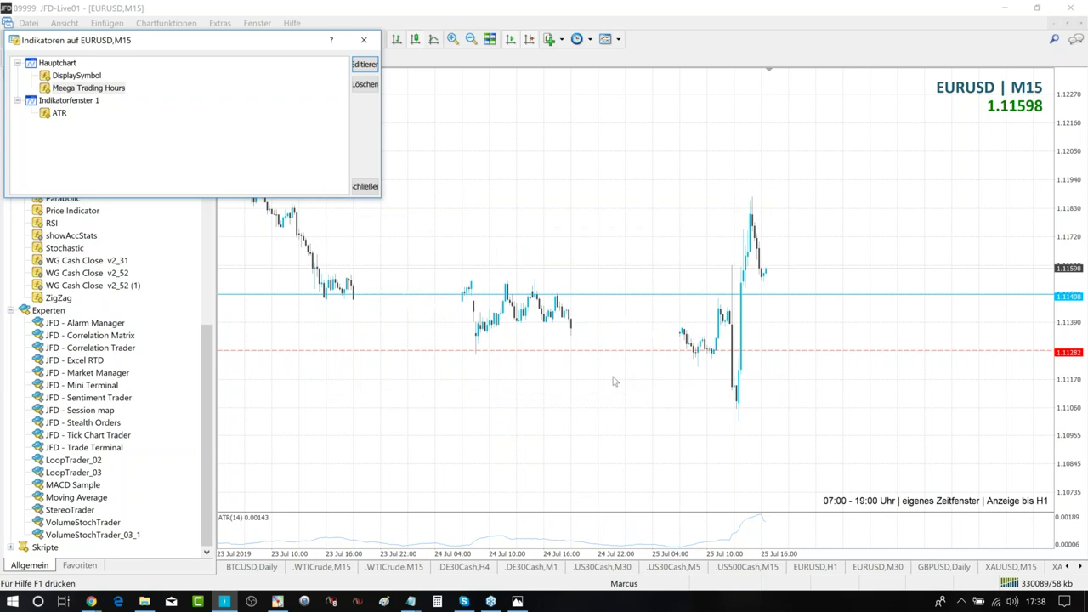
Close the indicator list of the EURUSD M15 chart and zoom out to show more trading days.
left_click(366, 187)
scroll(578, 557, "down", 2)
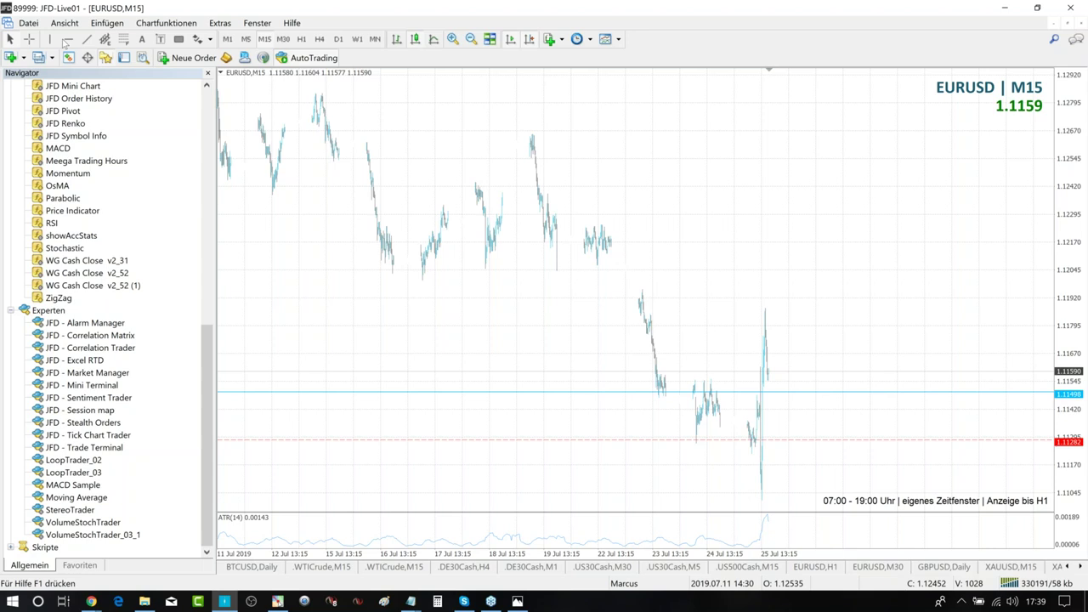
left_click(56, 26)
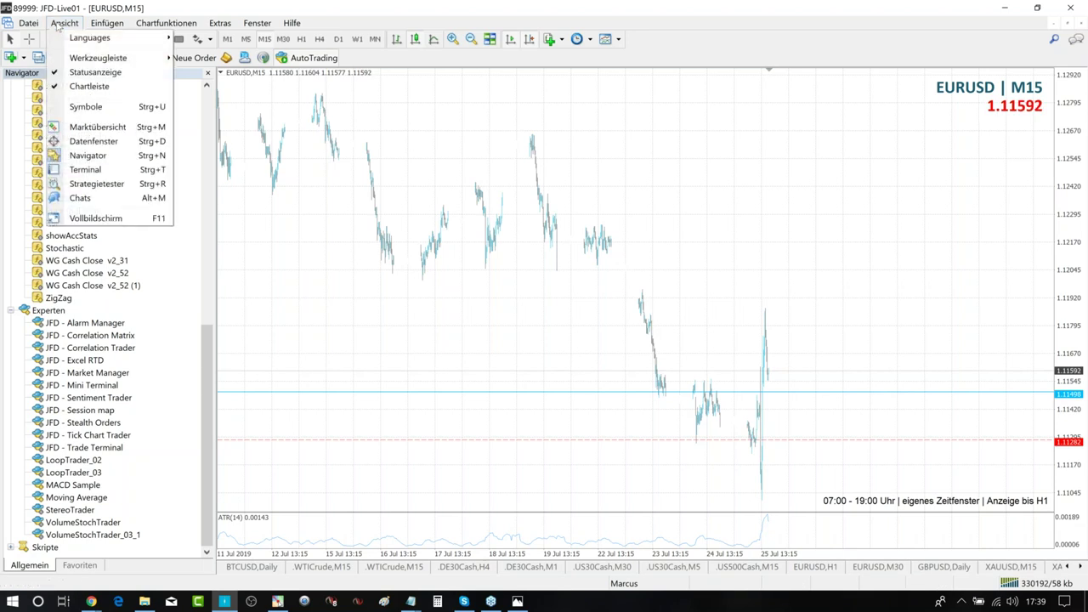
left_click(268, 14)
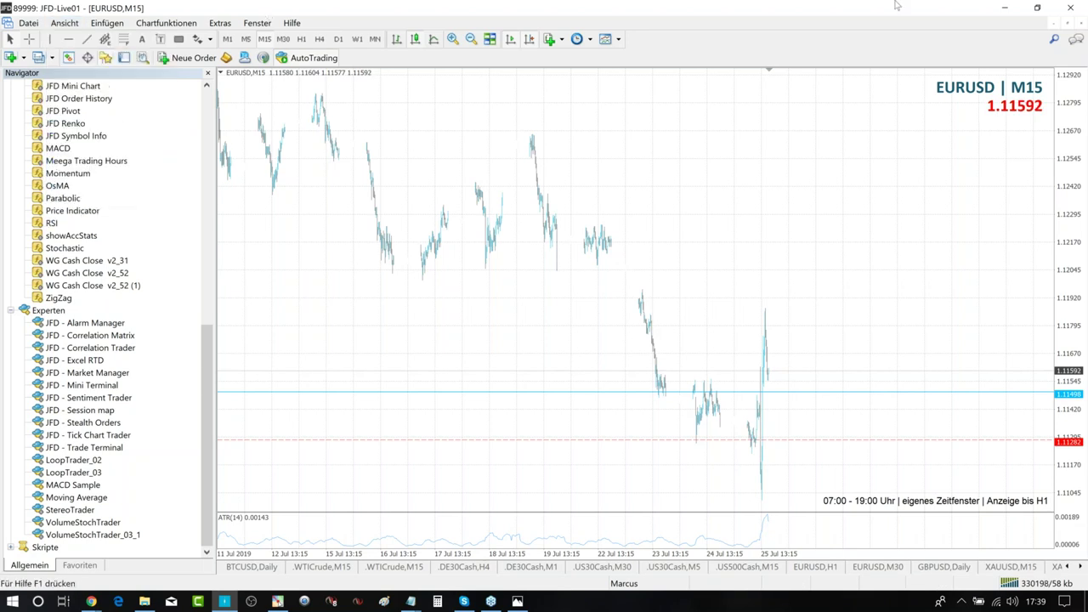
Launch JFD MetaTrader 5 from the desktop and return to the MetaTrader 4 window.
key("super+d")
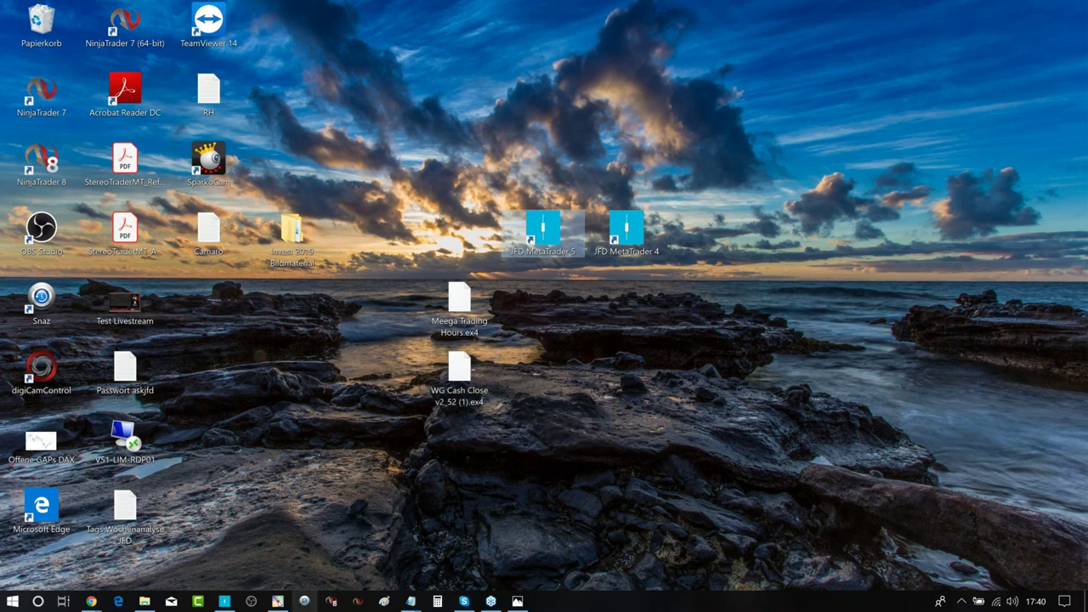
left_click(224, 601)
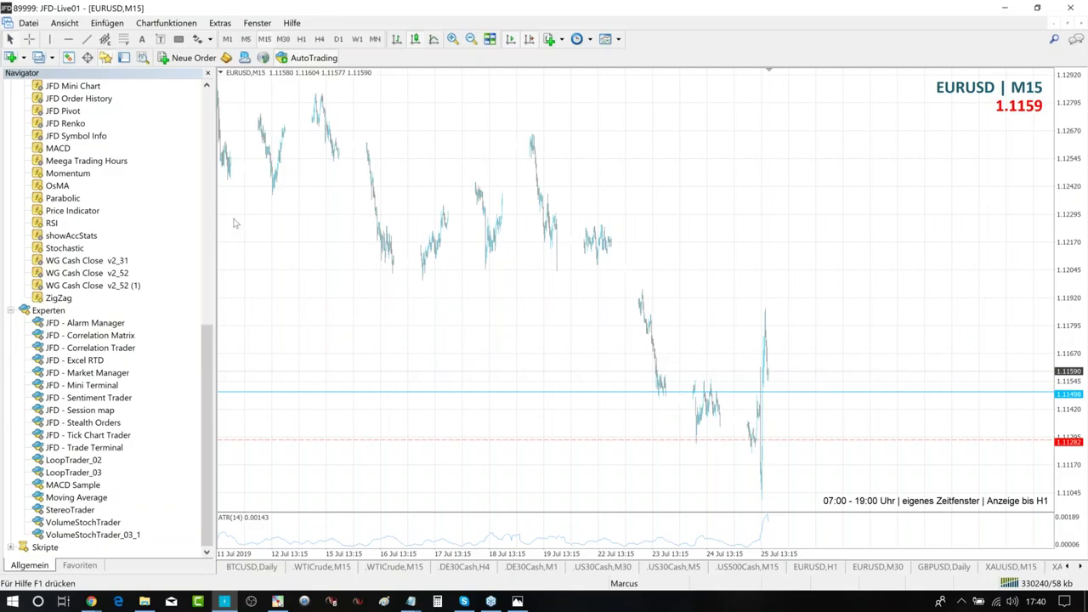
Hide the Navigator and switch to the .US30Cash M30 chart.
left_click(206, 73)
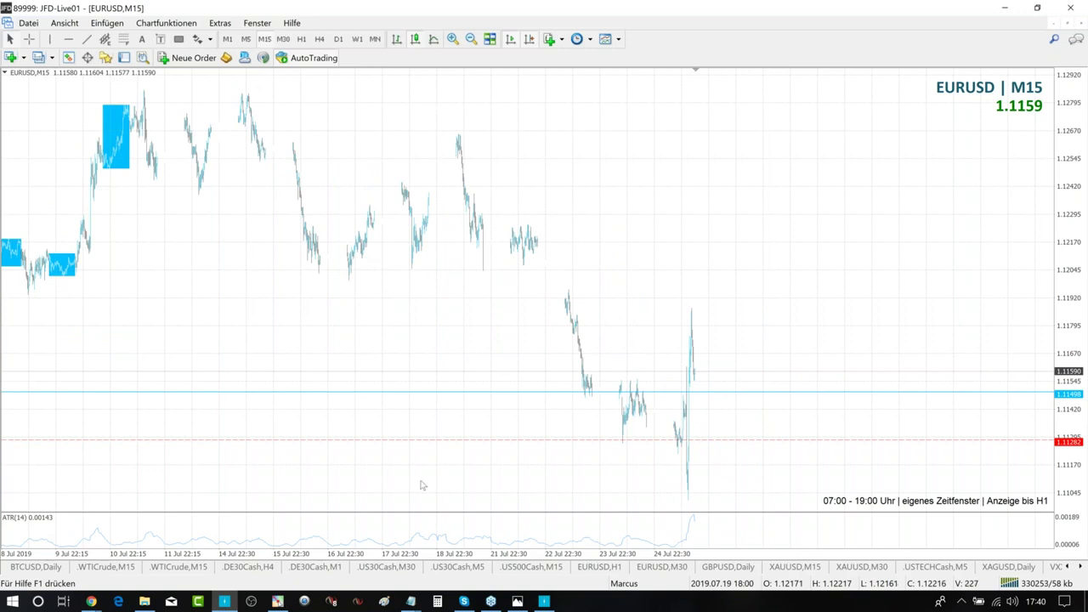
left_click(385, 567)
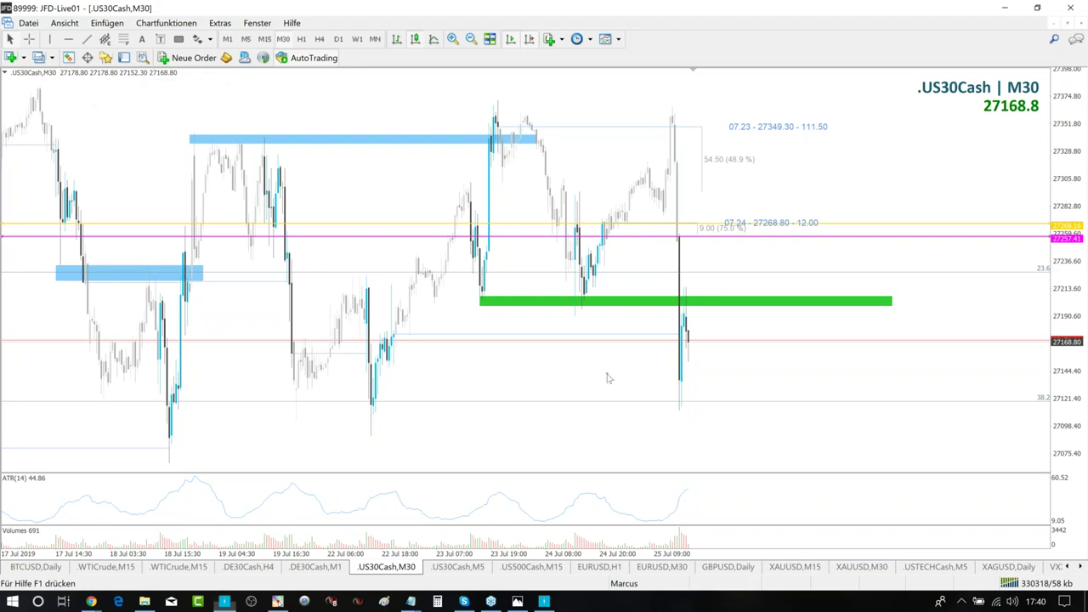
Annotate the latest .US30Cash drop with red downward arrows and short horizontal arrows around the green zone, and clear the annotations.
left_click_drag(685, 307, 693, 367)
left_click_drag(667, 264, 702, 265)
mouse_move(677, 287)
left_mouse_down()
mouse_move(706, 286)
mouse_move(689, 300)
left_mouse_up()
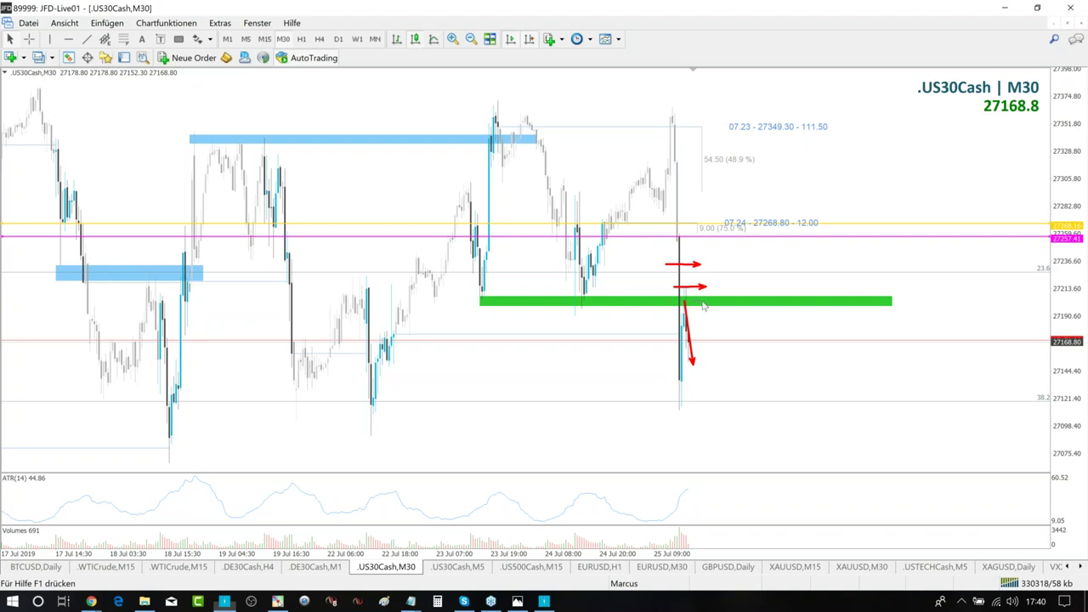
left_click_drag(670, 301, 696, 302)
left_click_drag(694, 373, 707, 486)
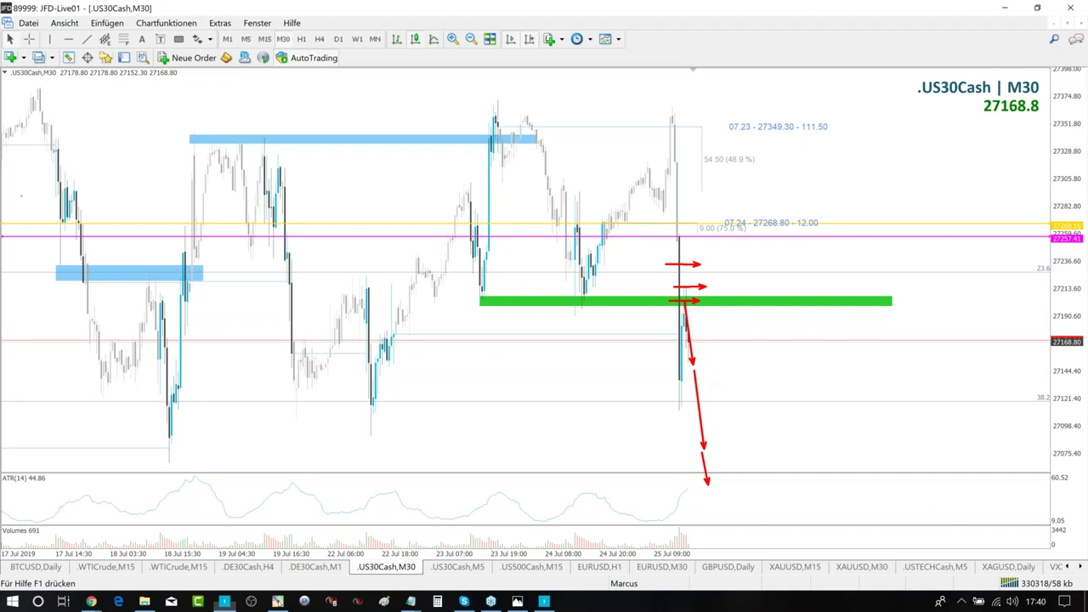
key("Escape")
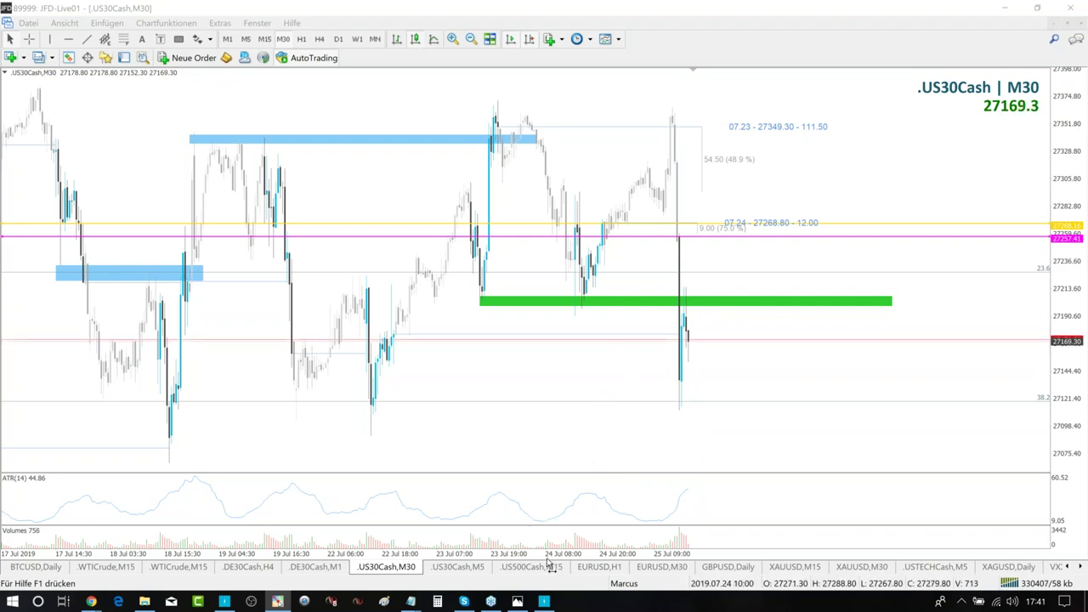
Delete the Fibo 35497 object from the .US30Cash M30 chart's object list.
key("minus")
key("minus")
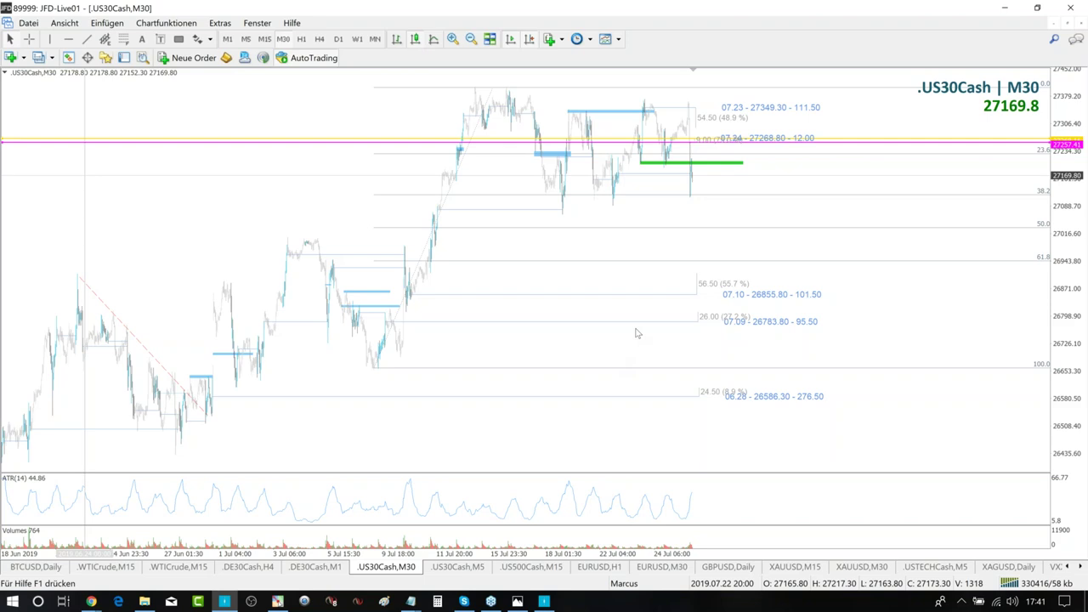
left_click(177, 25)
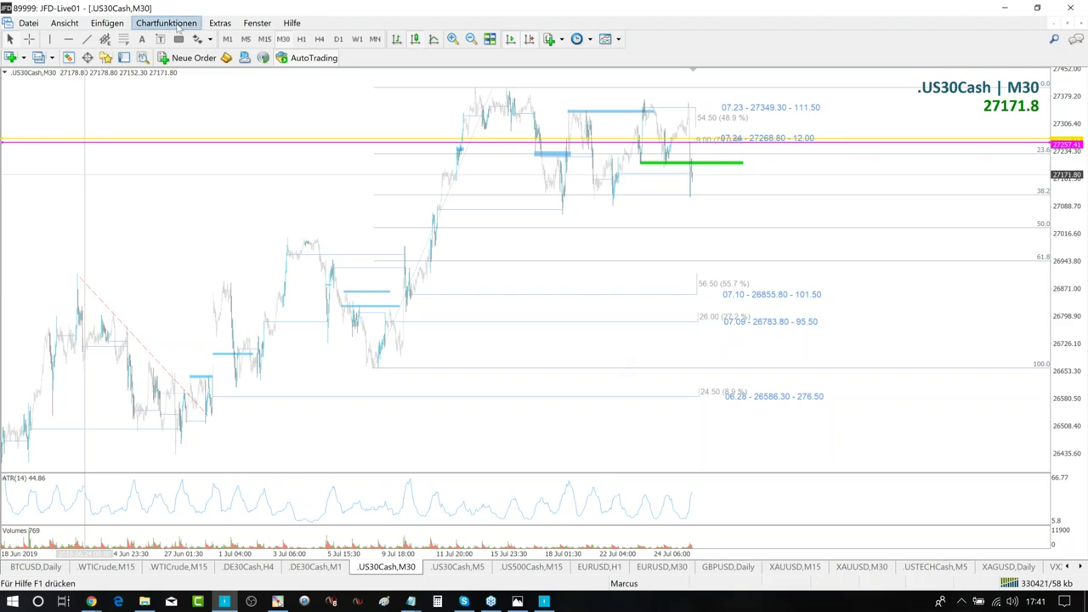
mouse_move(179, 53)
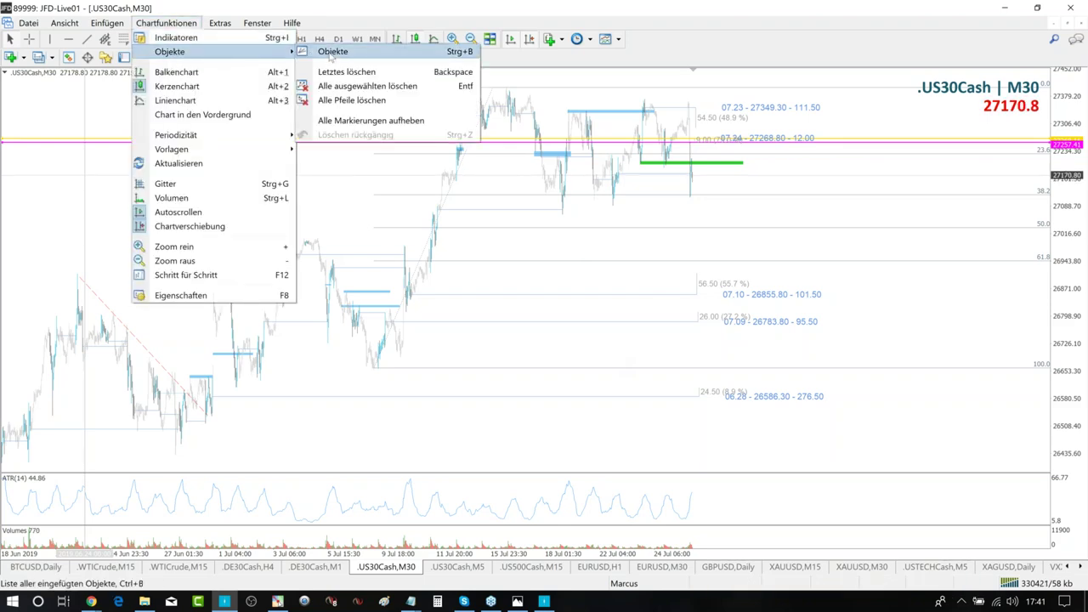
left_click(332, 53)
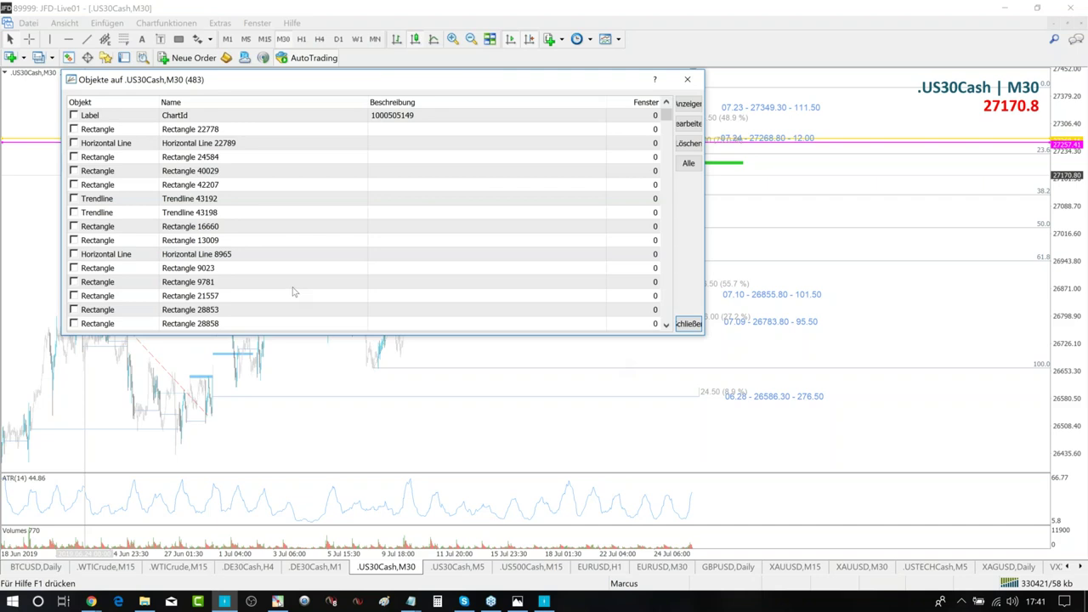
scroll(292, 291, "down", 6)
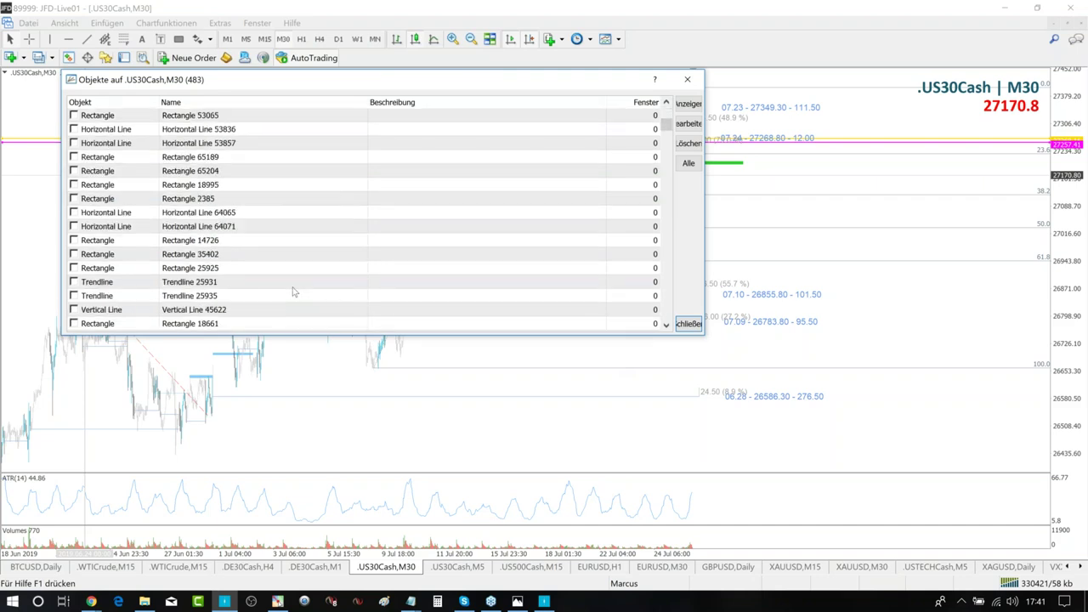
scroll(293, 291, "down", 5)
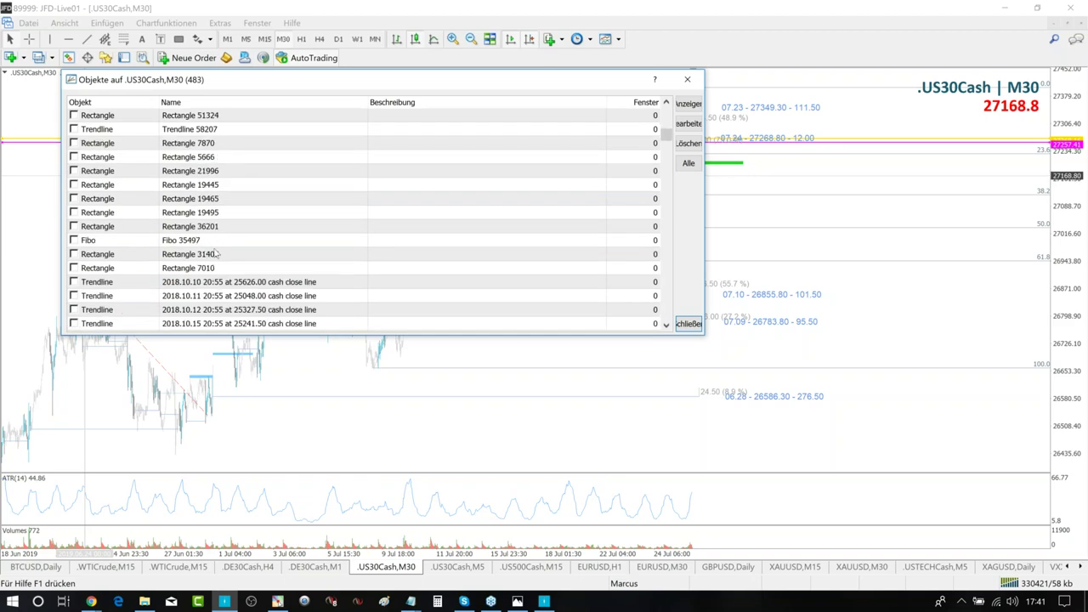
left_click(180, 241)
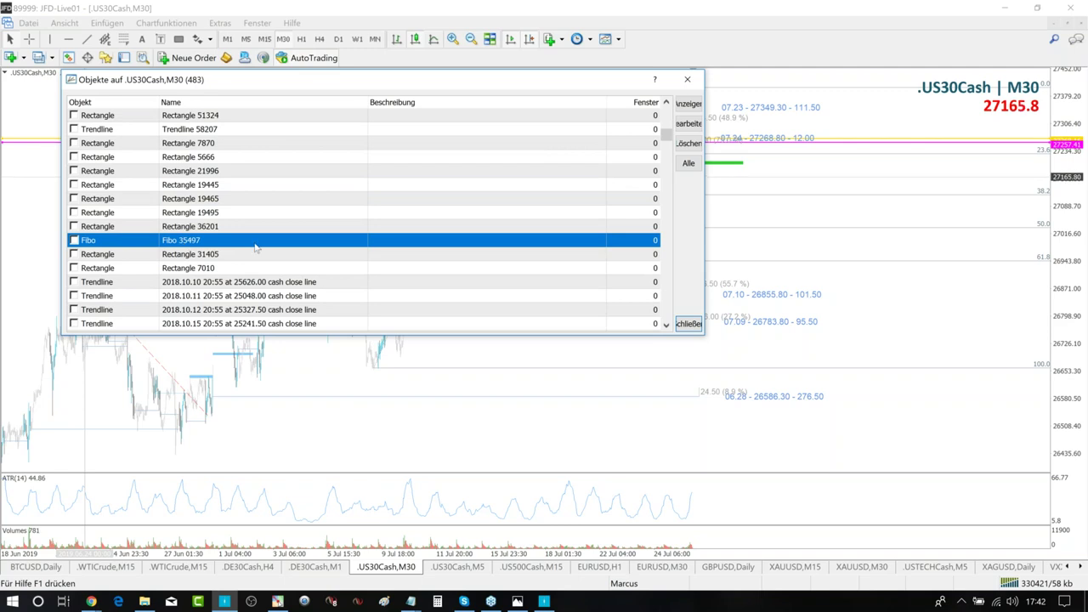
left_click(691, 144)
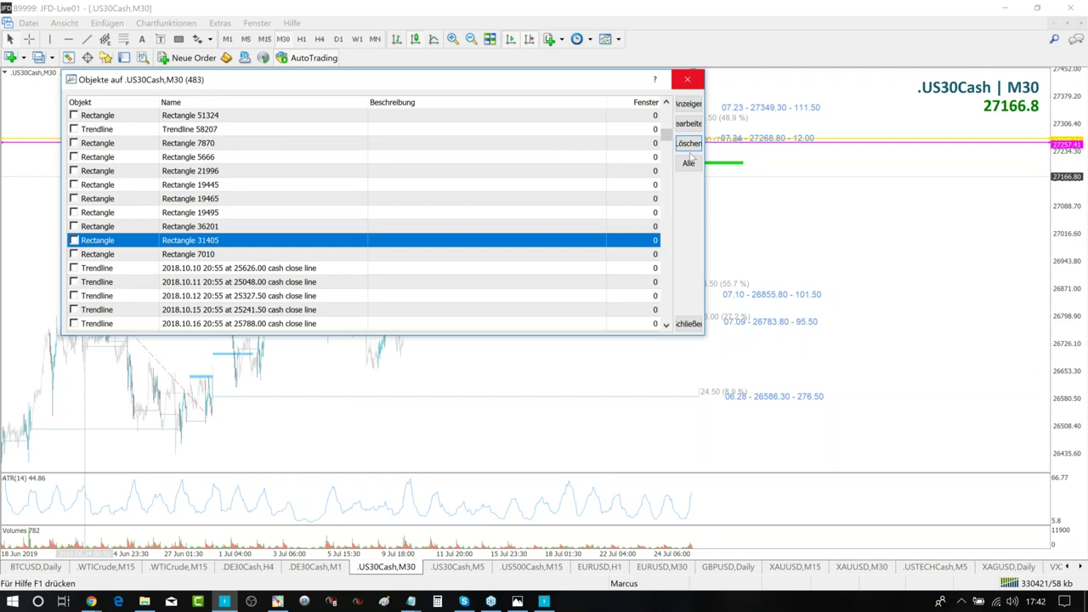
key("Escape")
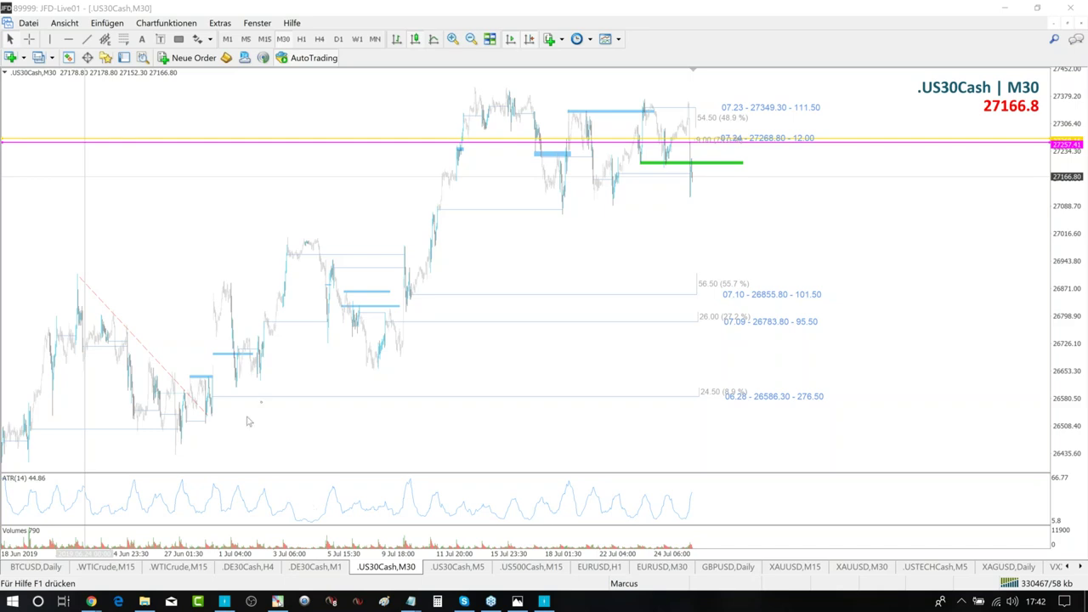
Draw a rising zigzag of black arrows below the early July prices and bound it with two purple vertical lines.
left_click_drag(238, 428, 270, 367)
left_click_drag(288, 403, 289, 399)
mouse_move(316, 335)
left_mouse_down()
mouse_move(333, 361)
mouse_move(352, 321)
left_mouse_up()
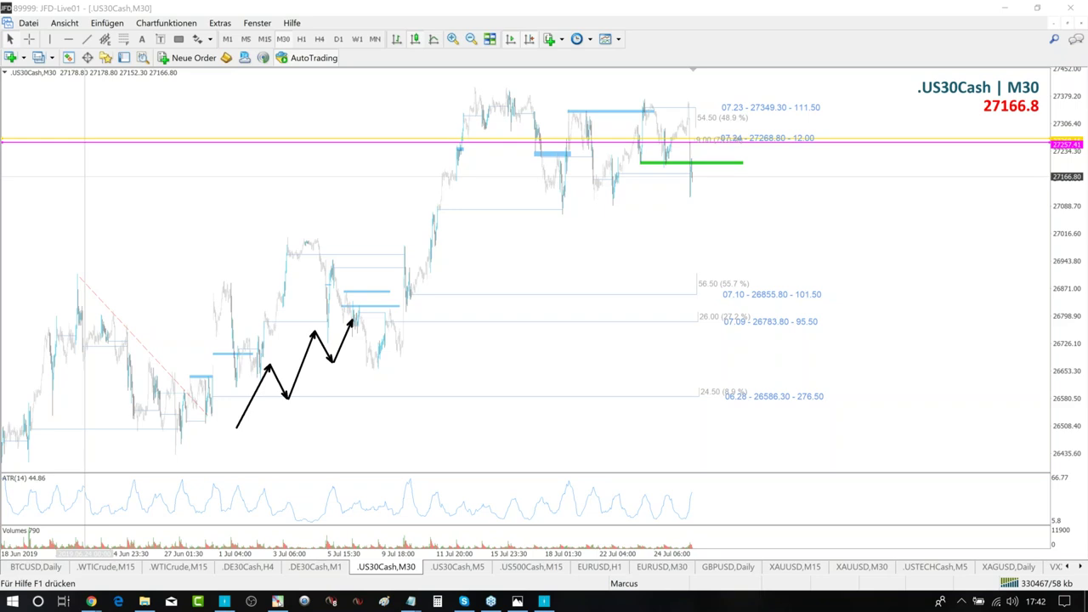
left_click_drag(354, 281, 355, 437)
left_click_drag(235, 338, 236, 454)
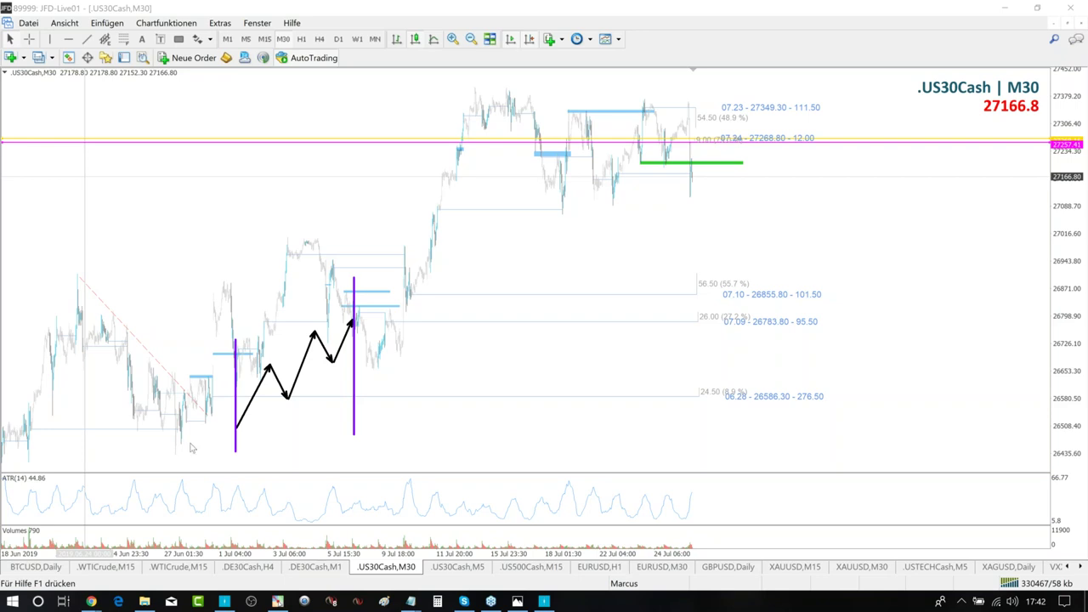
Draw a falling blue zigzag before the first purple line, ending at the start of the black arrows.
left_click_drag(121, 380, 169, 415)
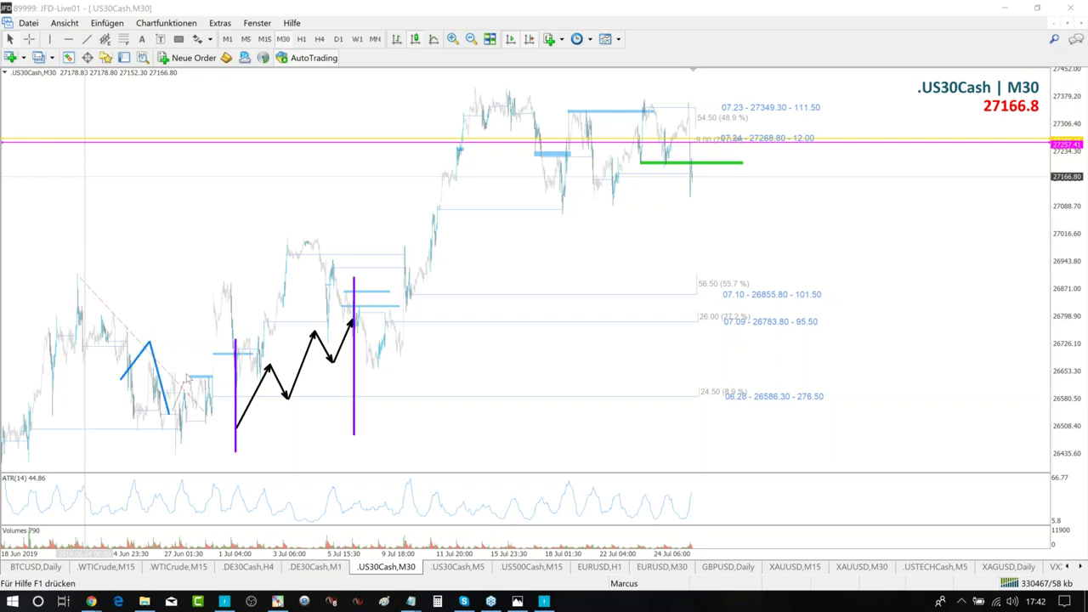
left_click(186, 376)
left_click(211, 453)
left_click(235, 426)
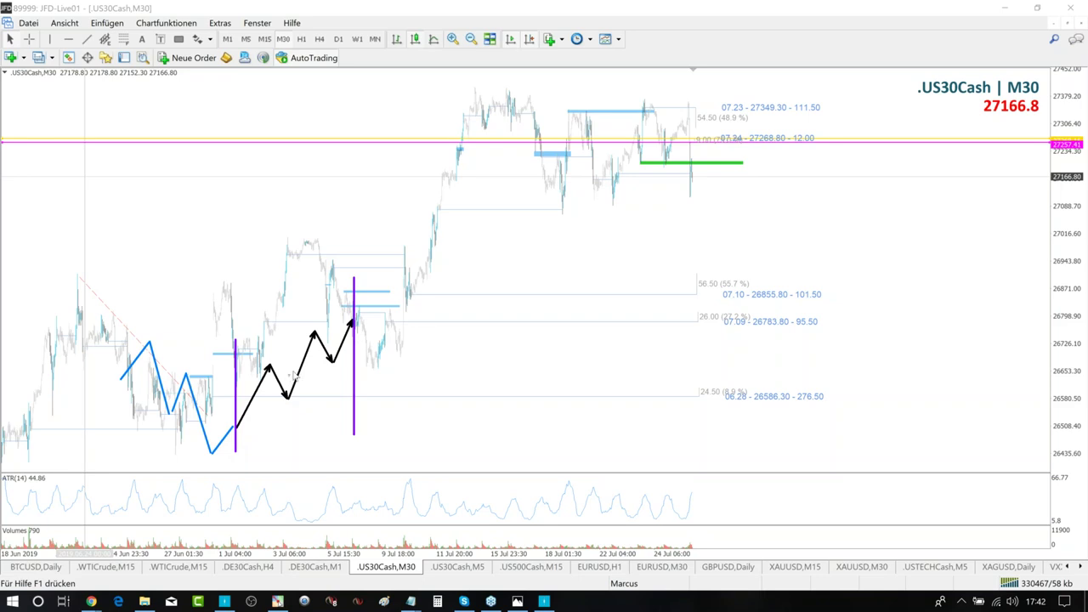
Continue the black arrow path with a rising blue zigzag beyond the second purple line.
left_click(375, 279)
left_click(394, 306)
left_click(419, 255)
left_click(451, 294)
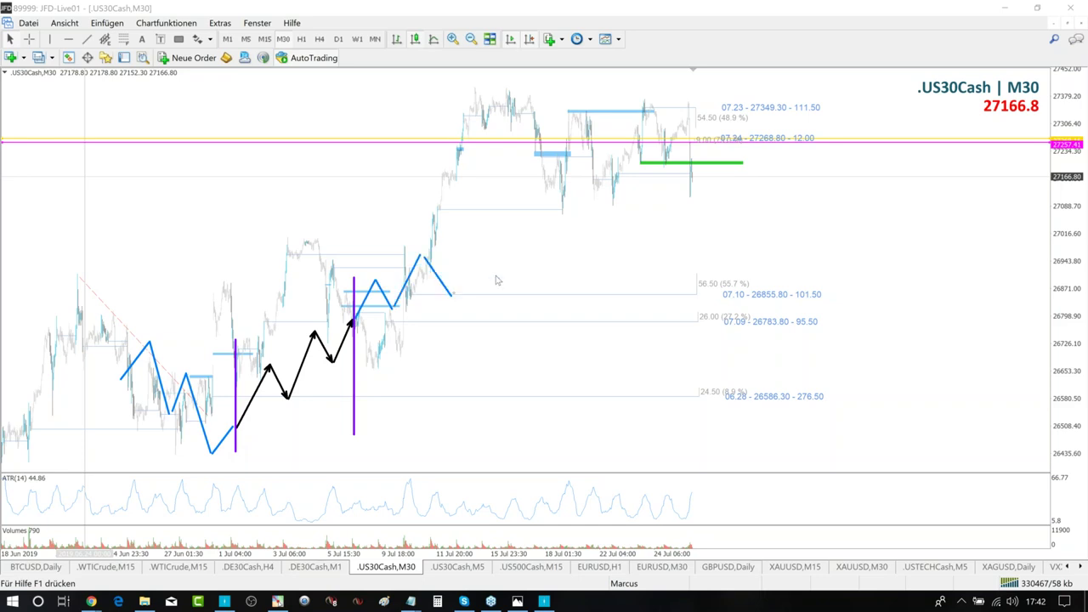
left_click(483, 240)
left_click(500, 265)
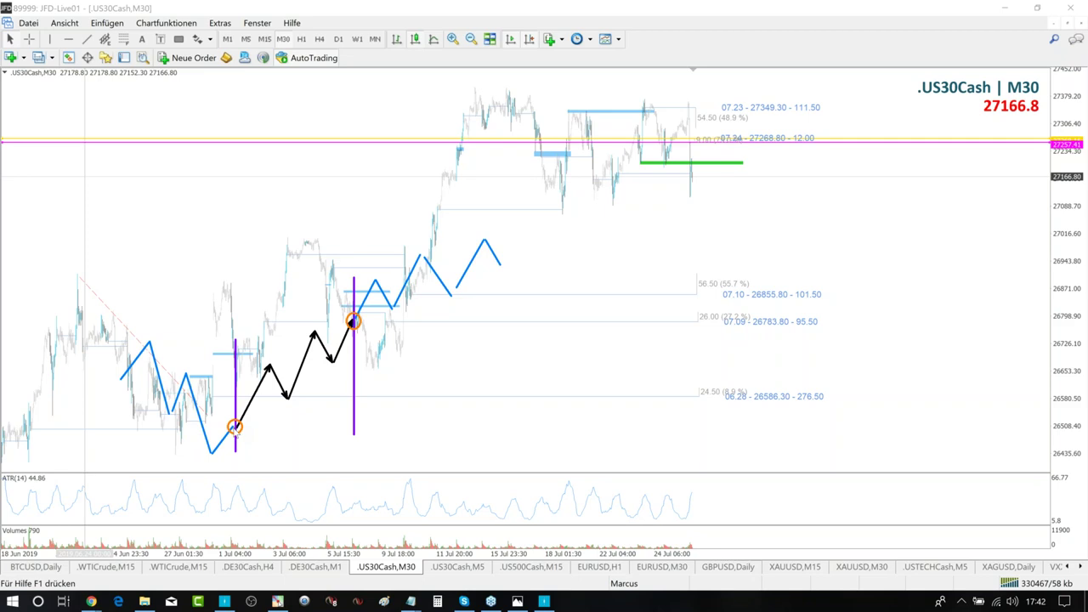
Draw dark blue horizontal lines from the start of the black arrows and along the 06.28 gap level.
left_click_drag(370, 431, 481, 433)
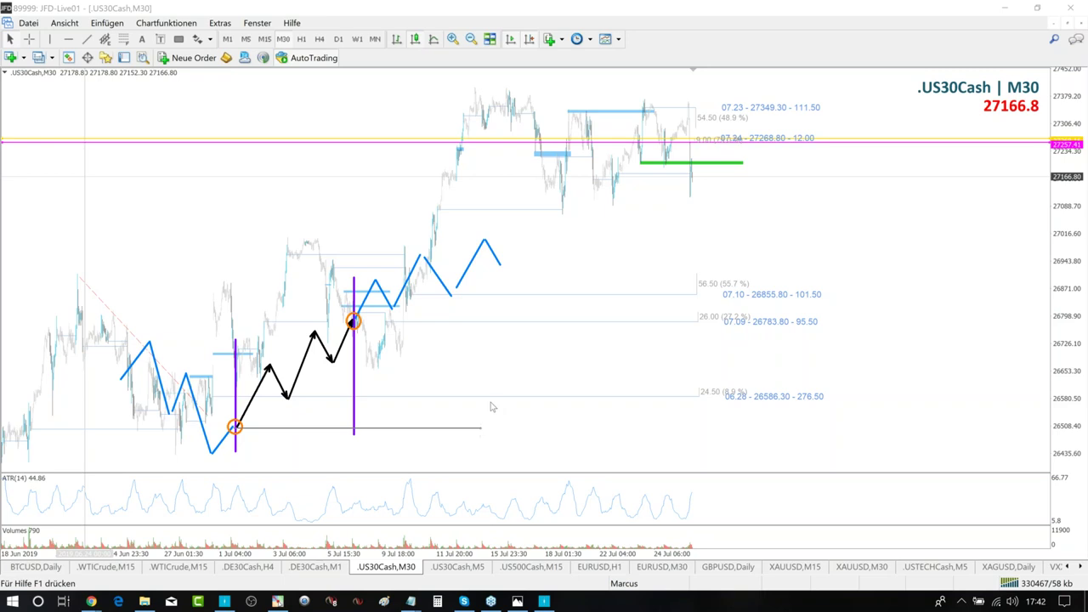
left_click_drag(484, 396, 611, 397)
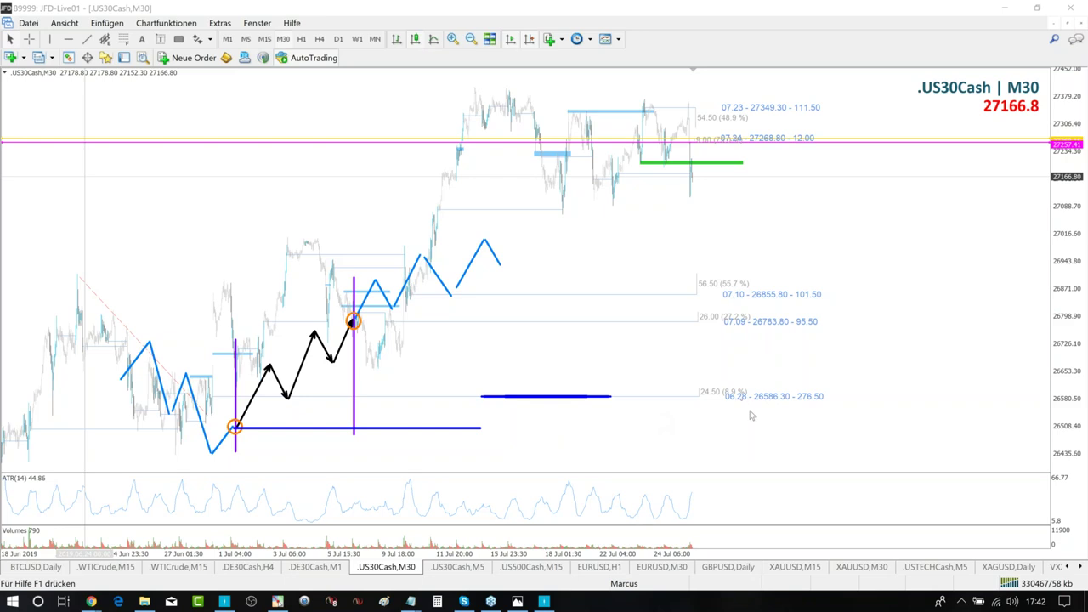
Circle the date, price and gap size in the 06.28 label, and mark a vertical gap range above the lower blue line.
left_click_drag(748, 411, 751, 410)
left_click_drag(799, 414, 797, 412)
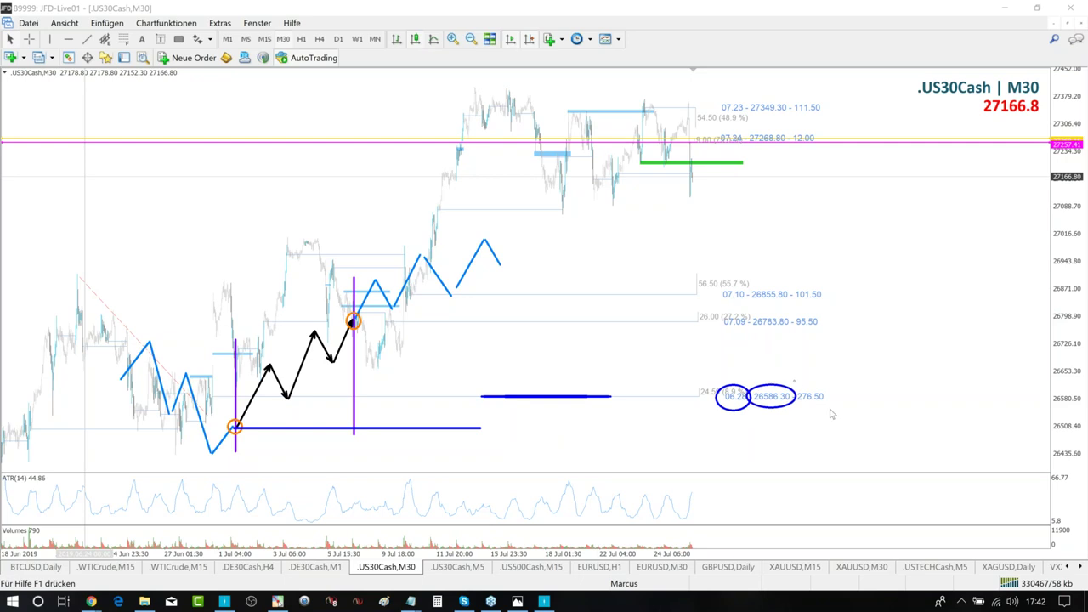
left_click_drag(830, 396, 826, 390)
mouse_move(251, 377)
left_mouse_down()
mouse_move(271, 377)
mouse_move(264, 431)
left_mouse_up()
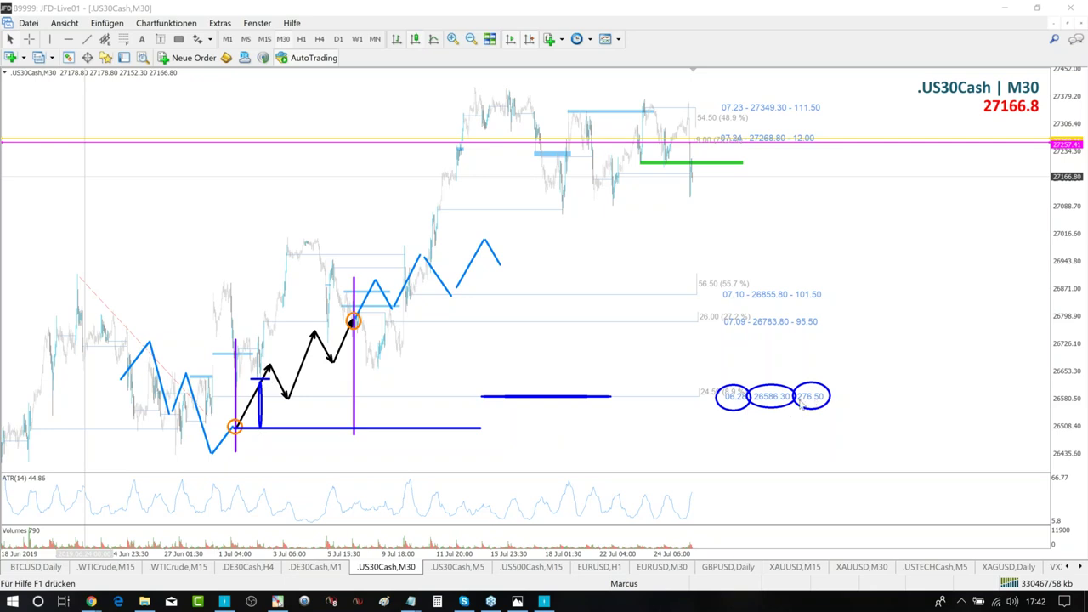
Trace the gap line leading to the 18 July low, circle its end, and mark the short gap line beneath the green zone.
double_click(430, 208)
left_click(564, 212)
left_click_drag(563, 200, 563, 217)
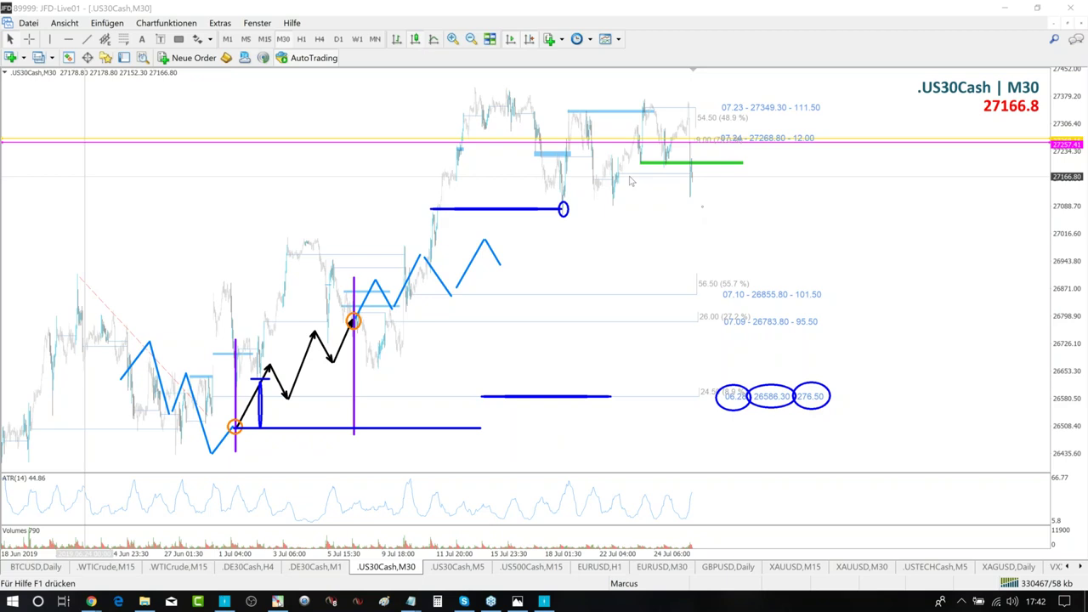
left_click_drag(623, 174, 718, 174)
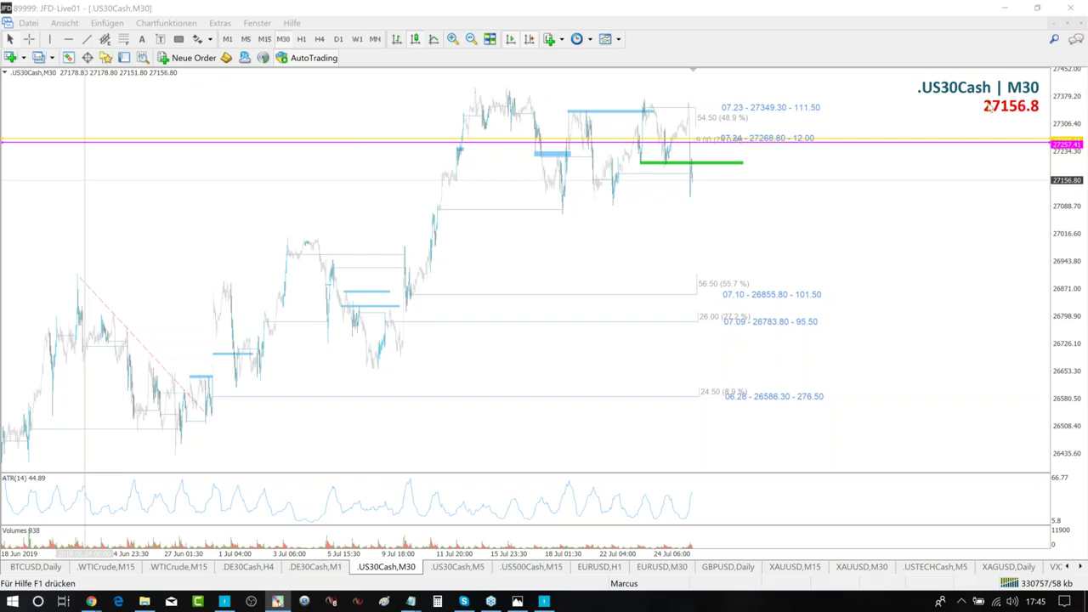
Switch to MetaTrader 5 and show the Market Watch (Marktübersicht).
key("alt+Tab")
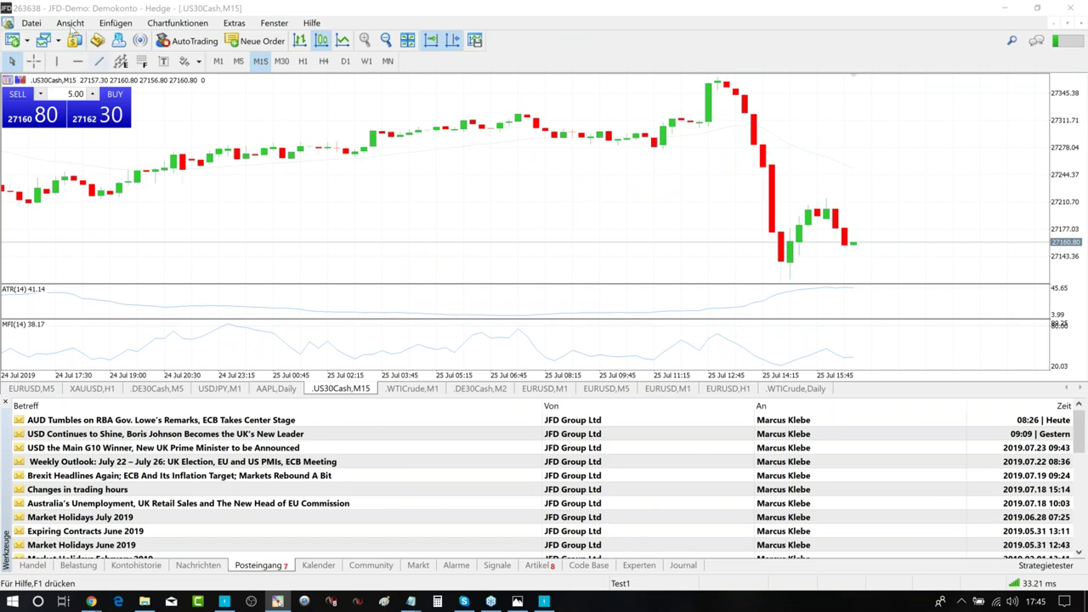
left_click(71, 29)
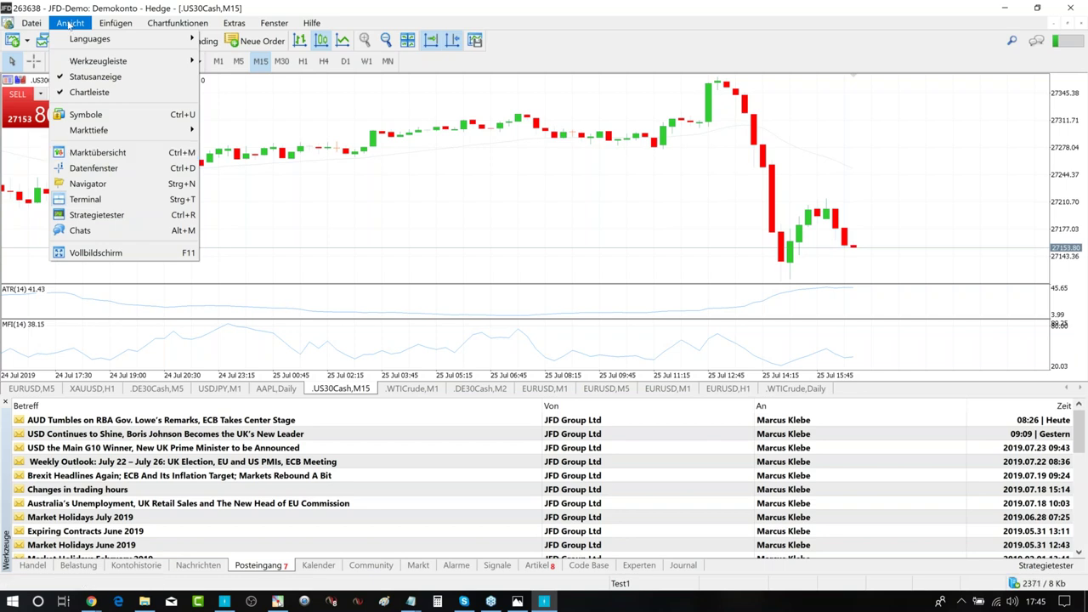
key("Escape")
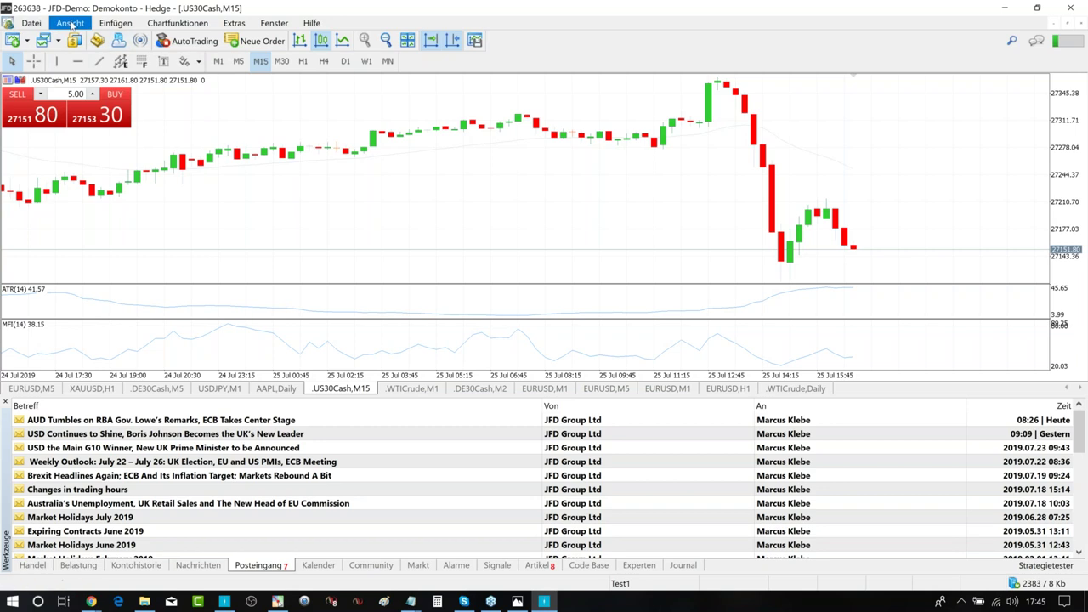
left_click(77, 25)
left_click(97, 153)
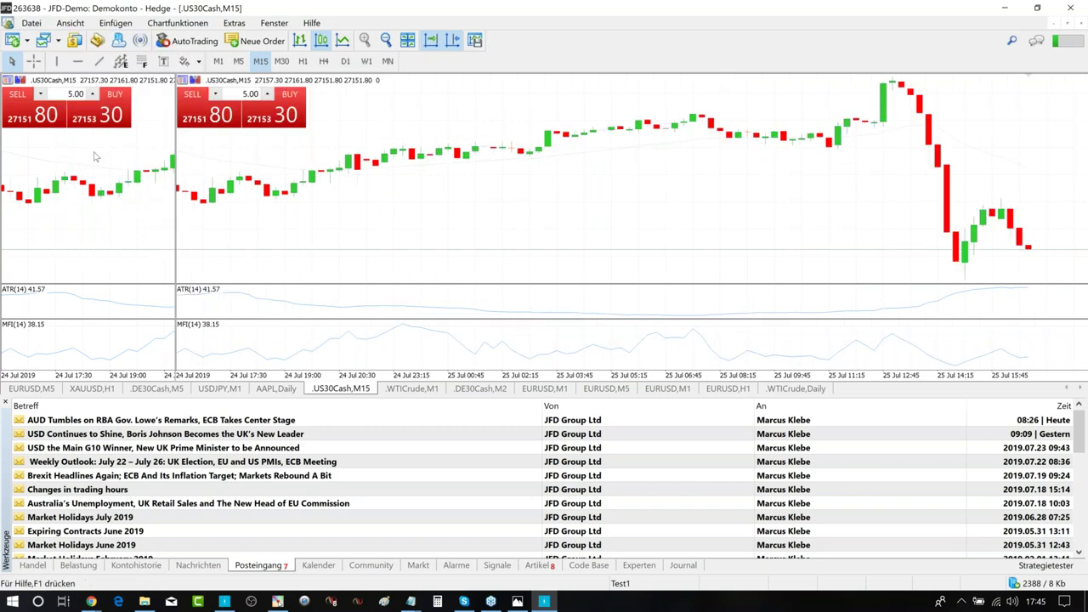
Close the Werkzeuge (toolbox) area in MetaTrader 5 and minimize the program to reveal the desktop.
left_click(6, 406)
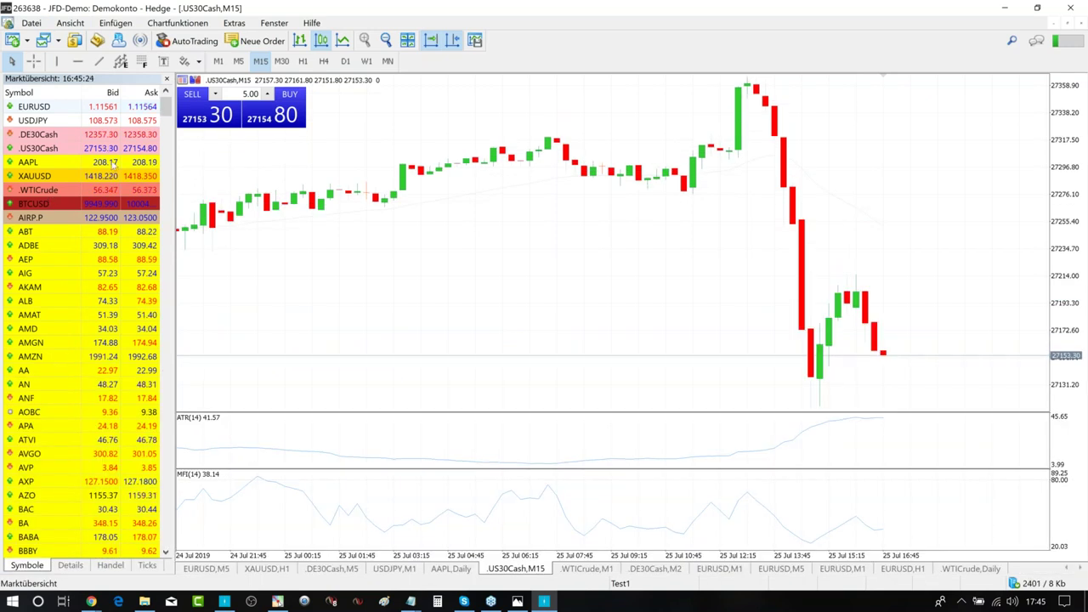
left_click(1005, 8)
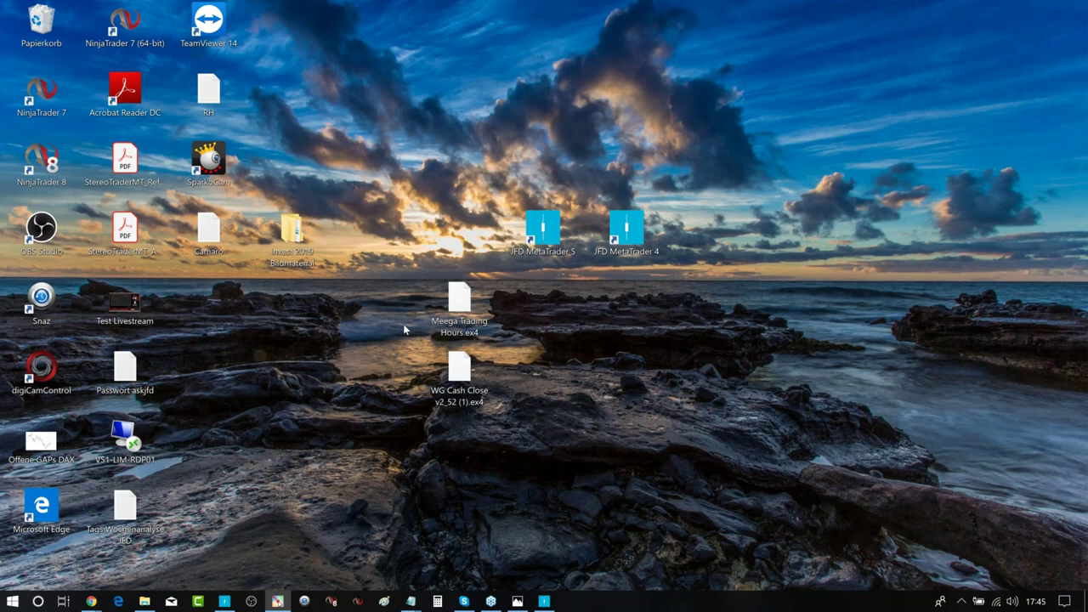
Point out the indicator files Meega Trading Hours.ex4 and WG Cash Close v2_52 (1).ex4 on the desktop.
left_click_drag(437, 274, 503, 419)
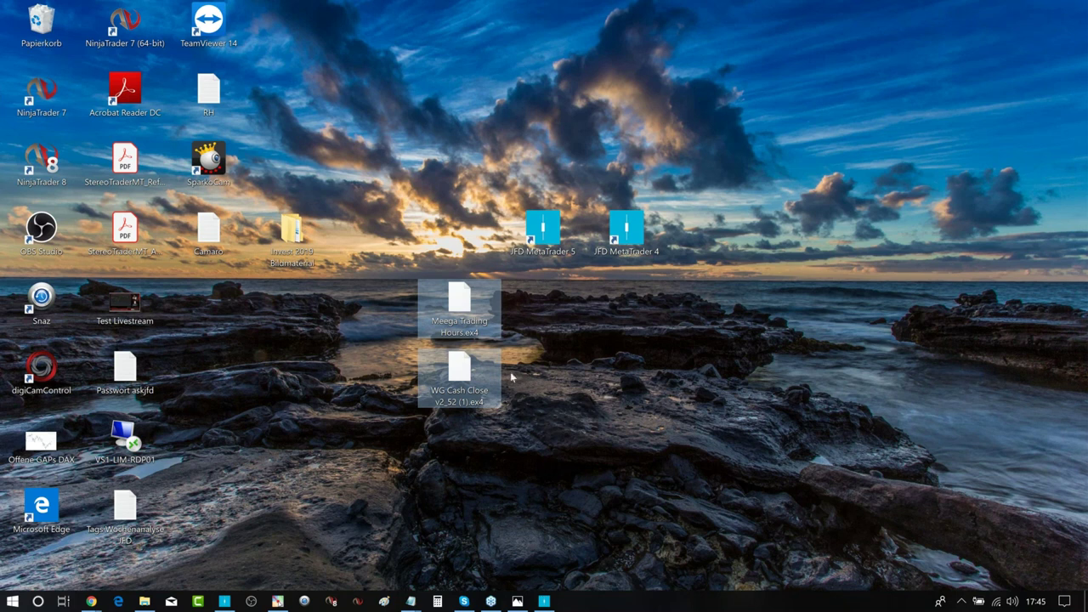
left_click(462, 296)
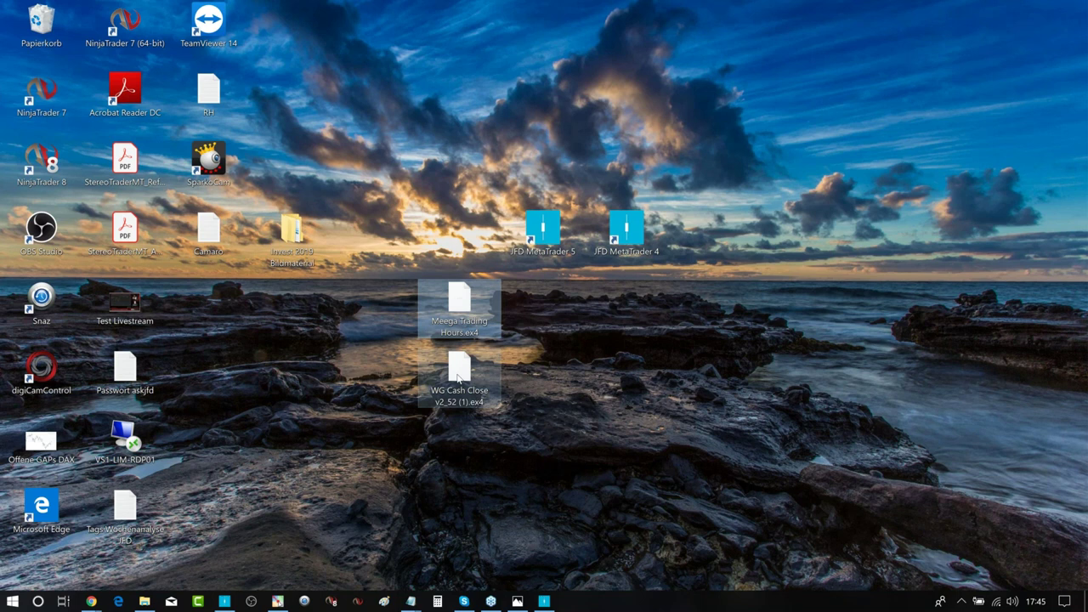
left_click(458, 379)
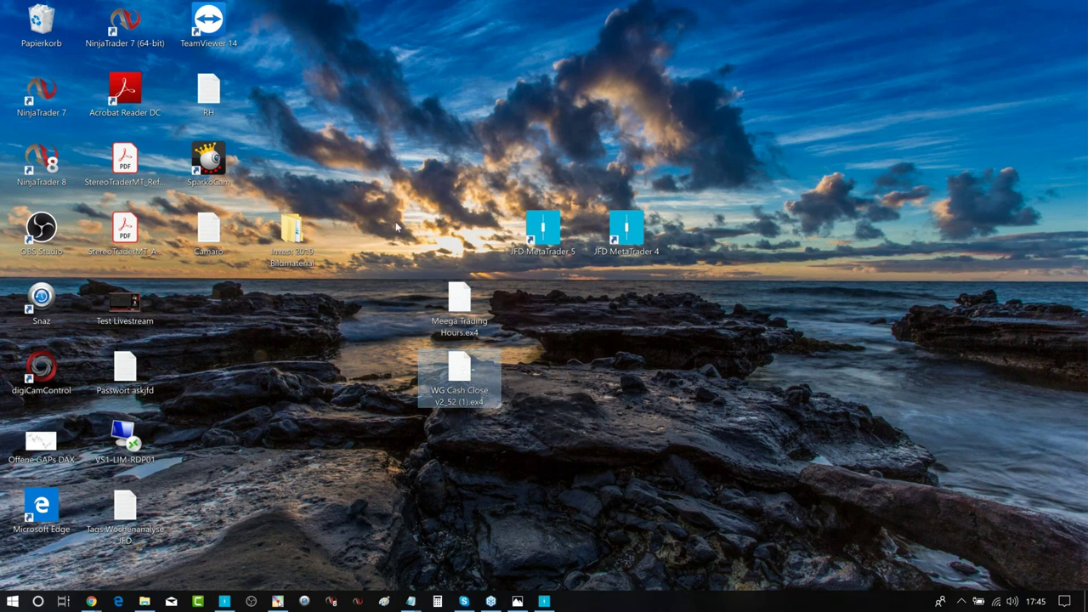
left_click(417, 271)
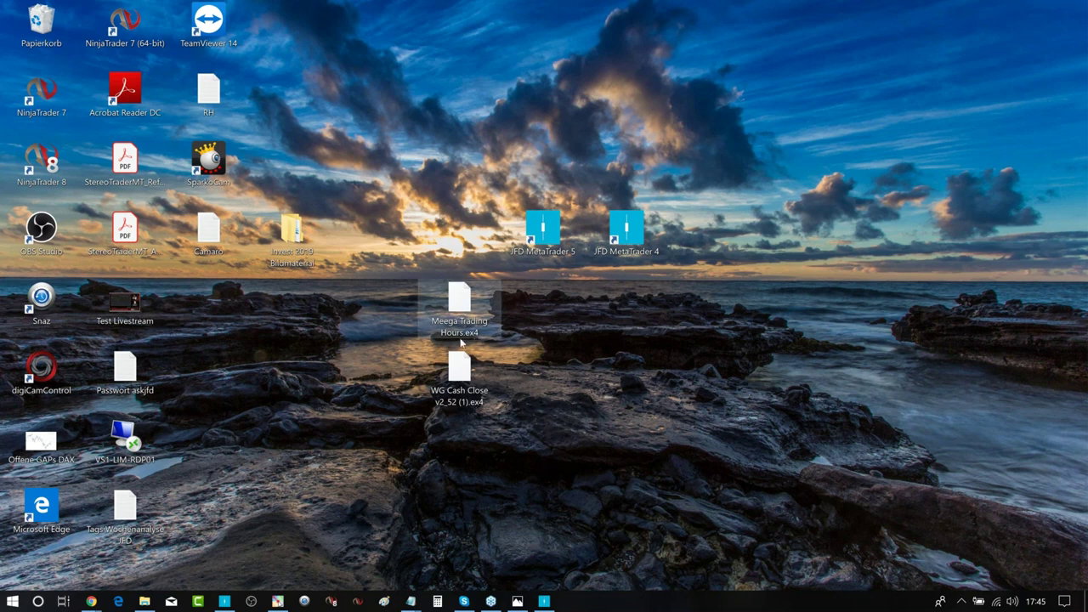
mouse_move(461, 368)
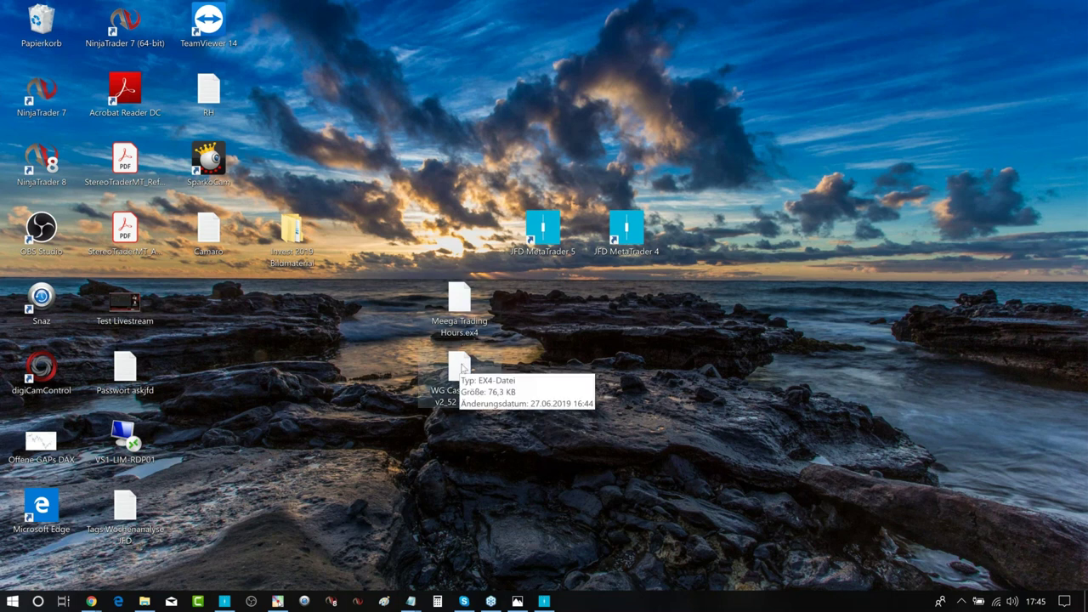
mouse_move(456, 295)
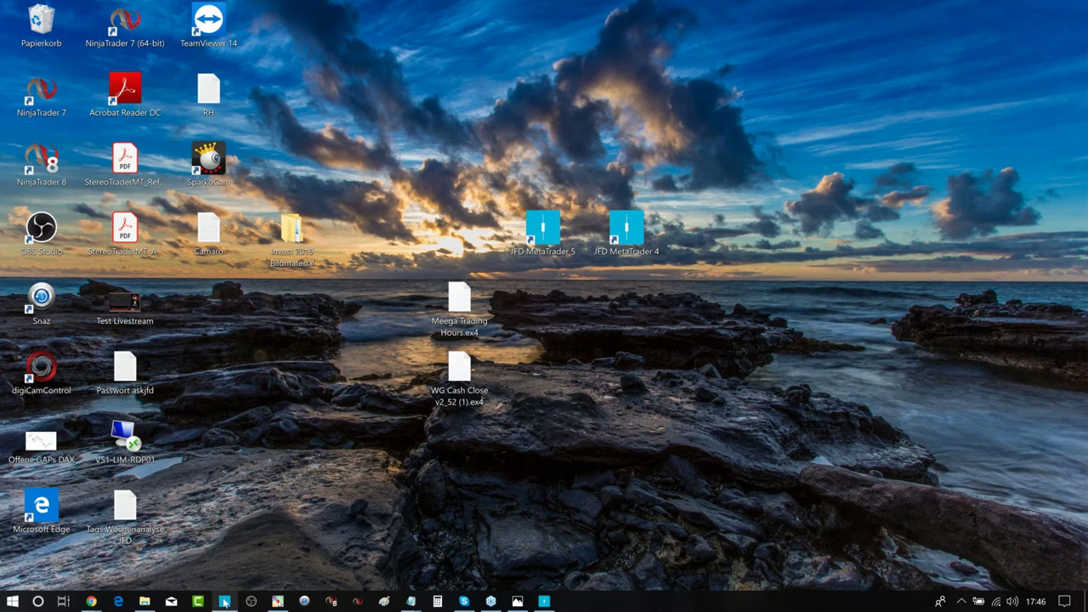
Open the MetaEditor belonging to MetaTrader 4 and maximize its window.
left_click(224, 601)
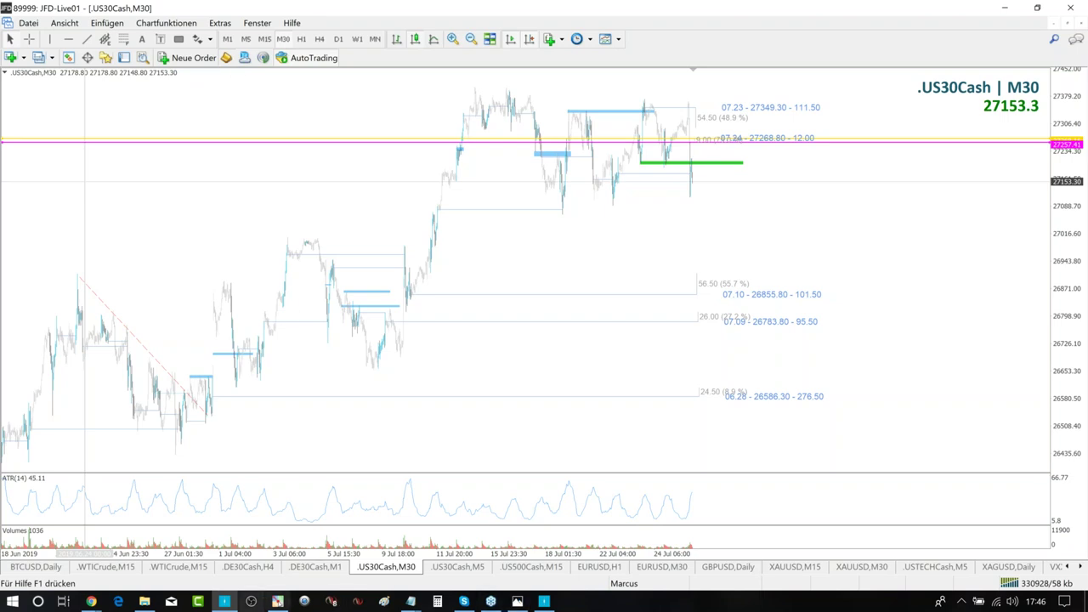
left_click(542, 602)
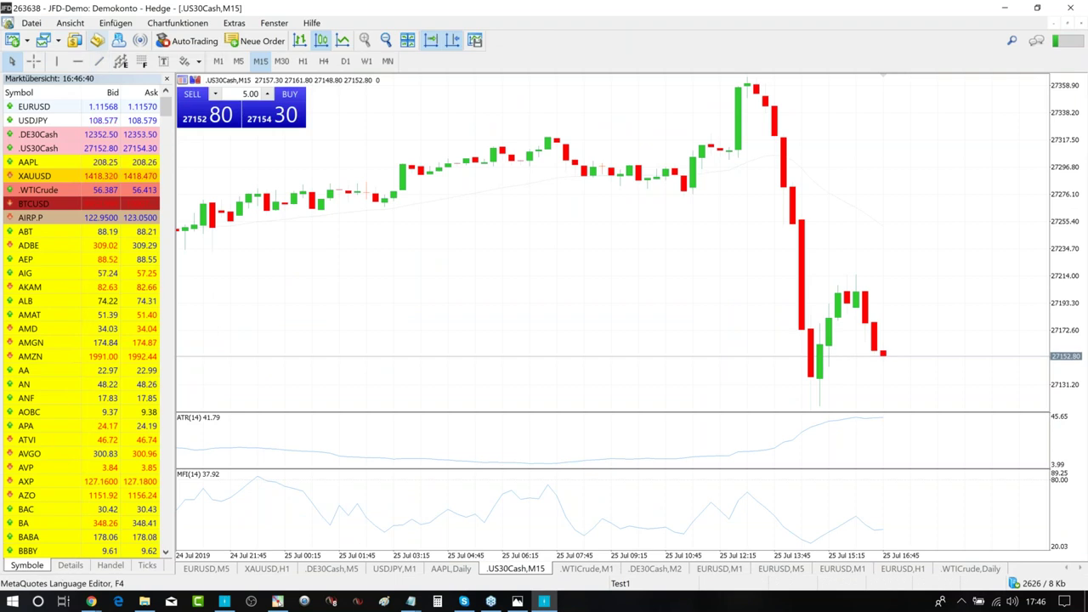
left_click(97, 40)
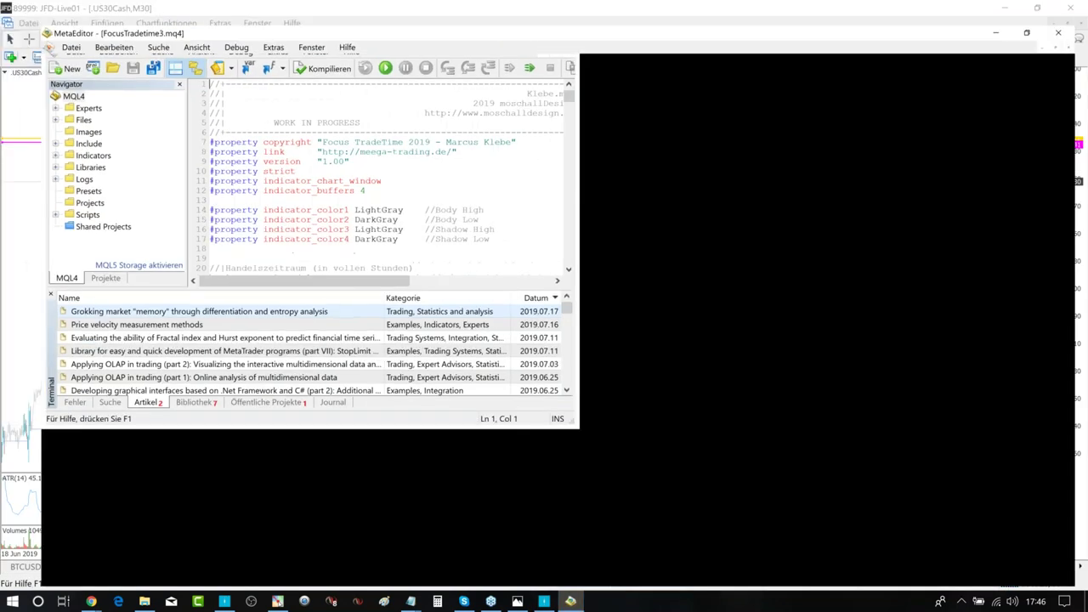
left_click(513, 10)
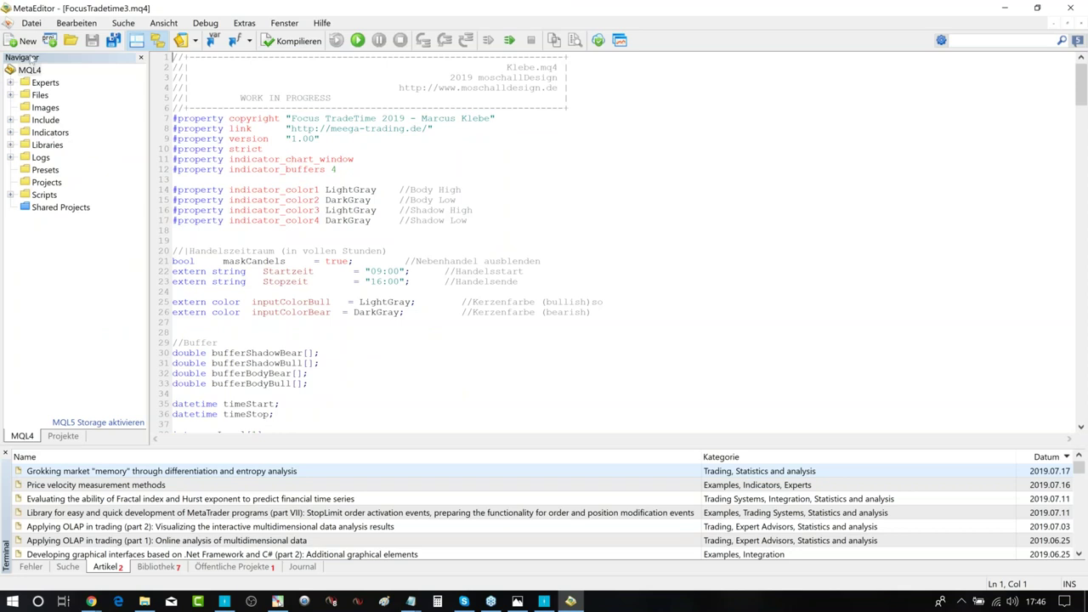
Open the MQL4 Indicators folder from MetaEditor and browse to the Meega Trading Hours and WG Cash Close files.
right_click(47, 133)
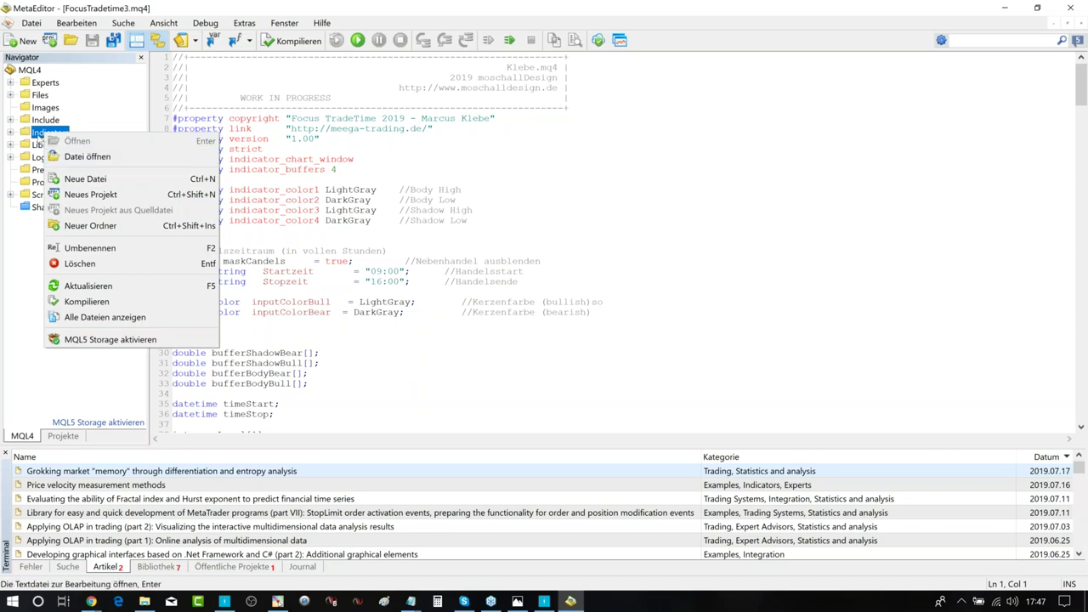
left_click(45, 122)
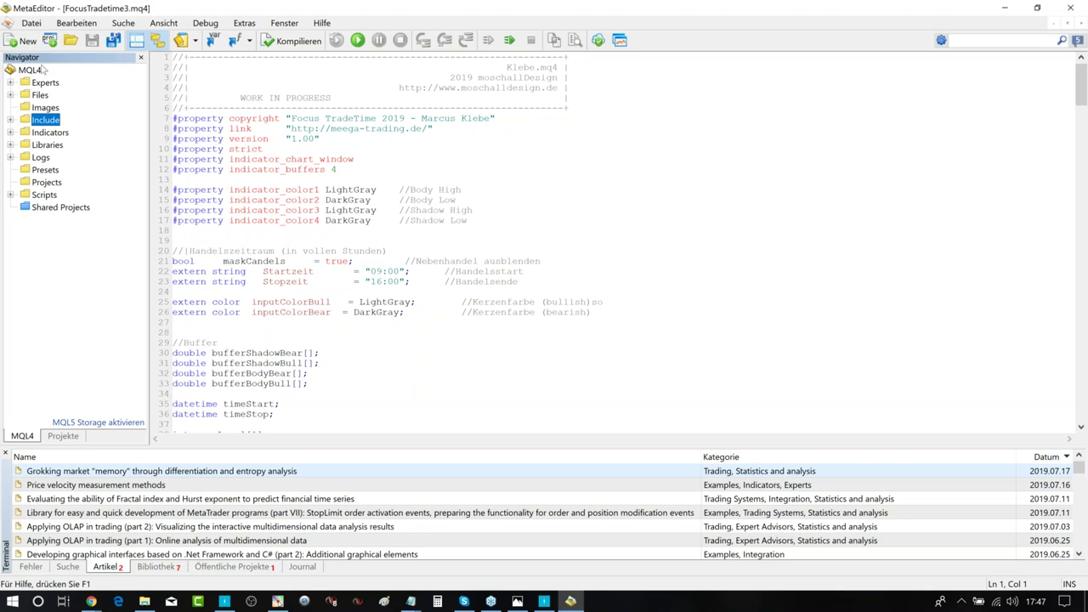
left_click(49, 133)
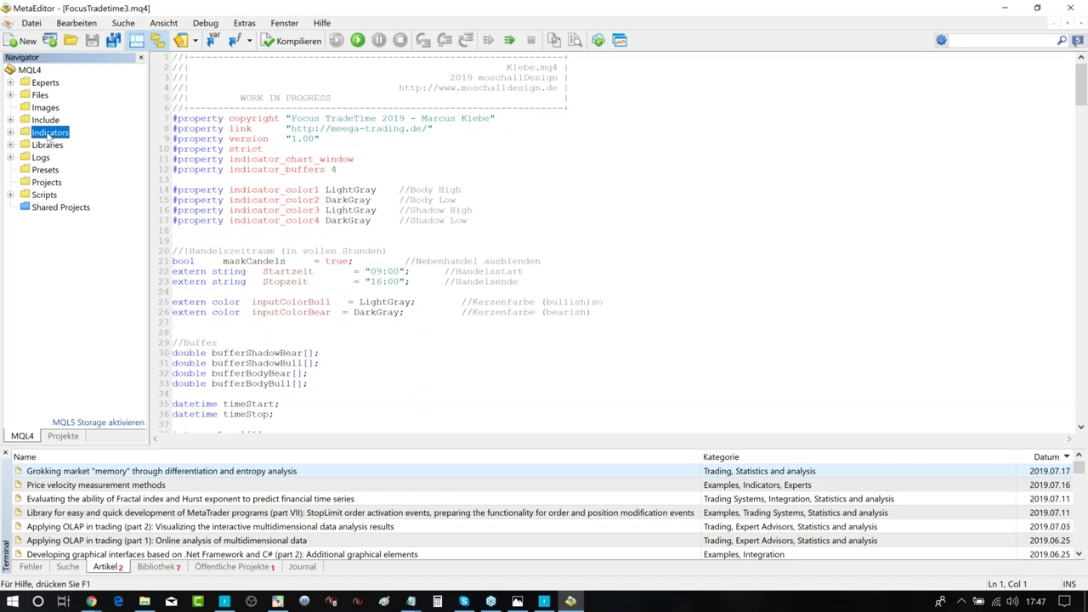
right_click(49, 136)
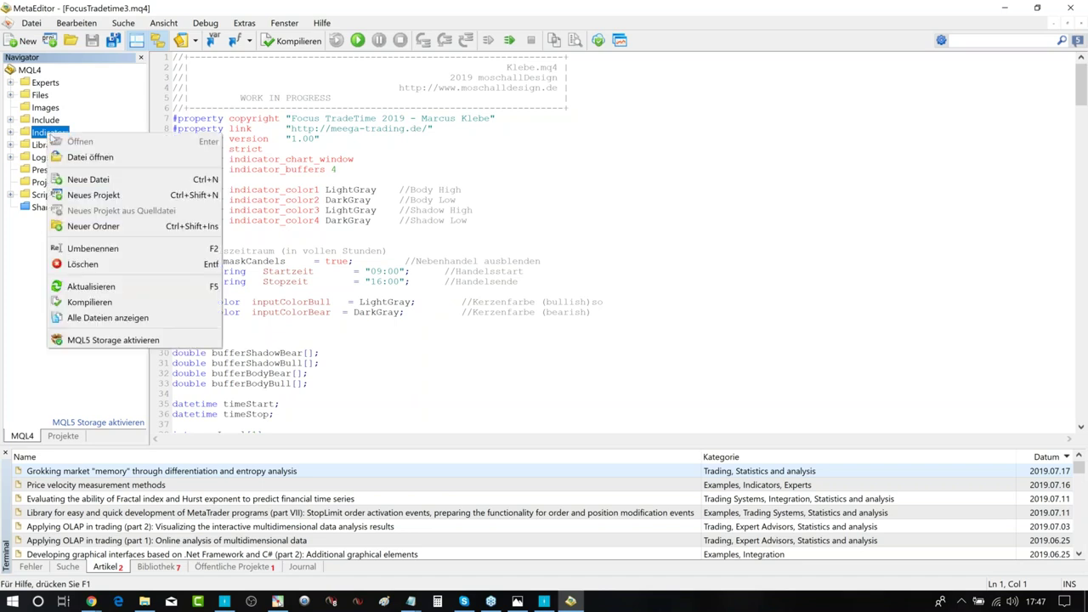
left_click(81, 158)
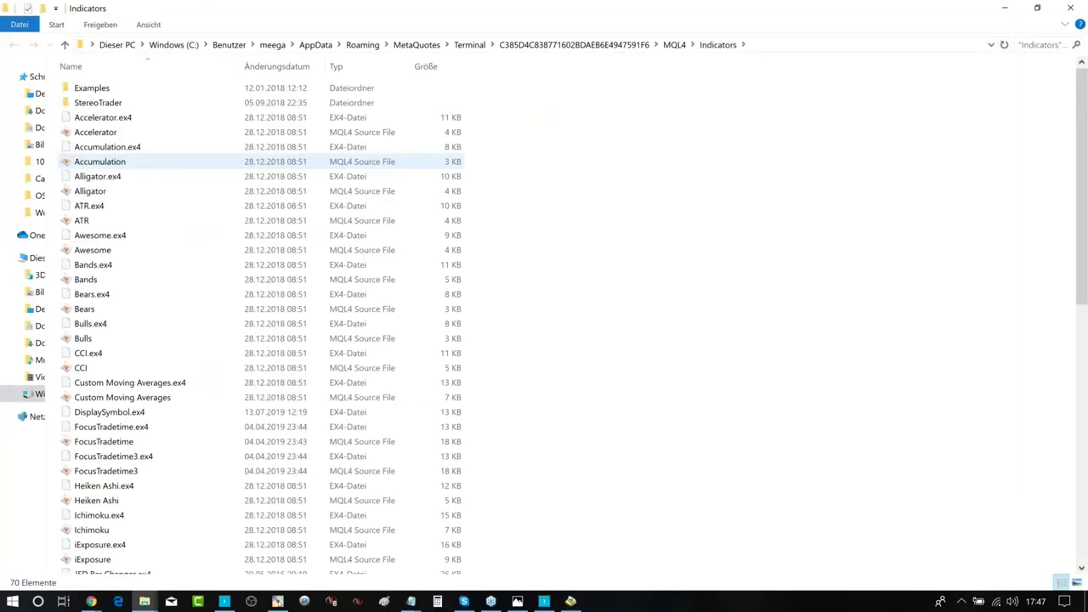
left_click(68, 151)
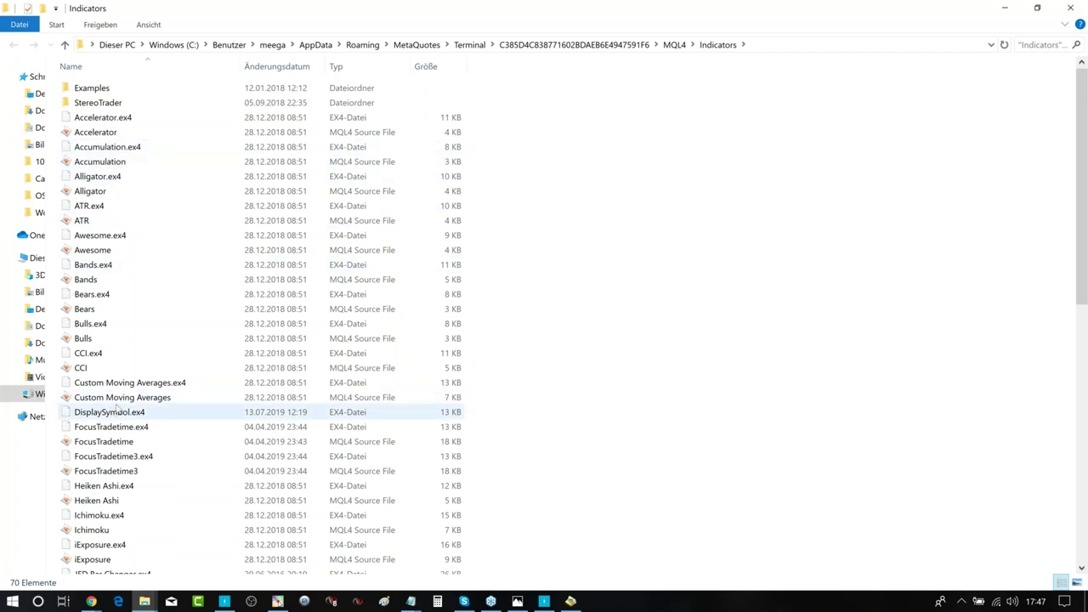
scroll(119, 406, "down", 6)
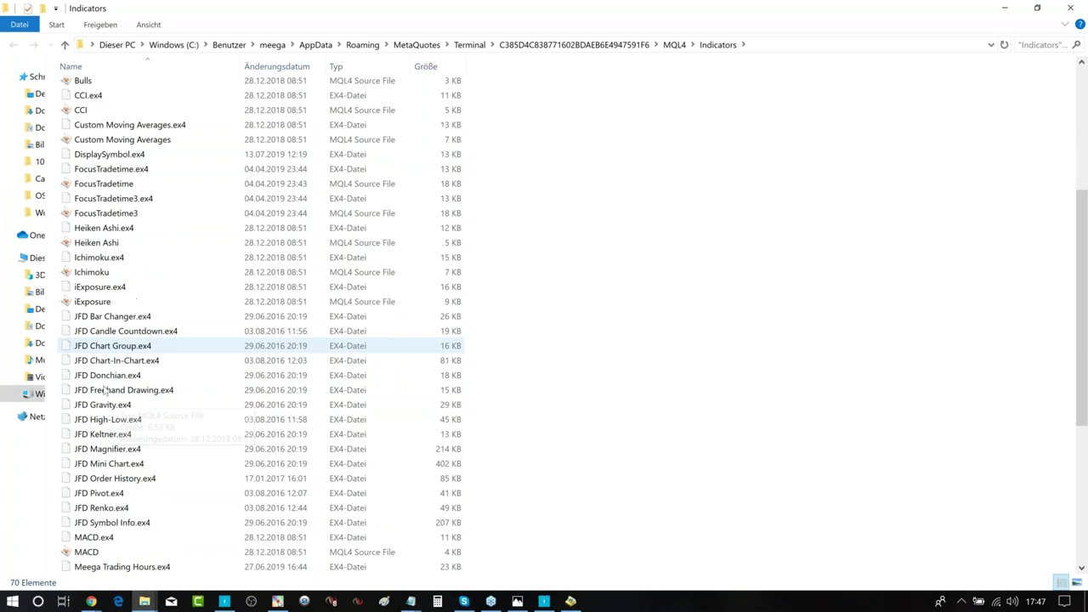
scroll(105, 393, "down", 2)
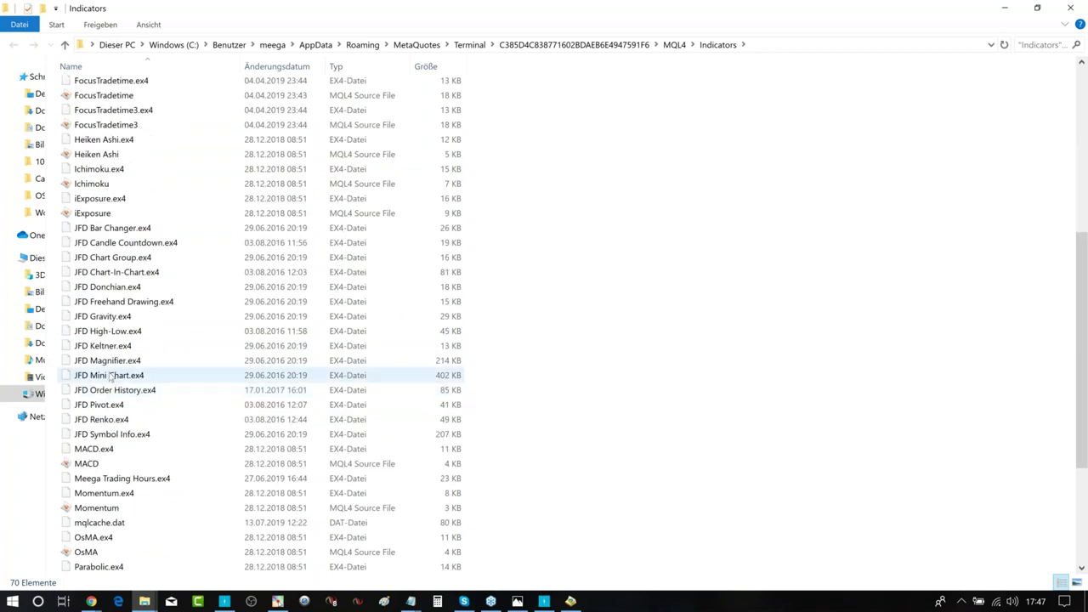
scroll(113, 360, "down", 3)
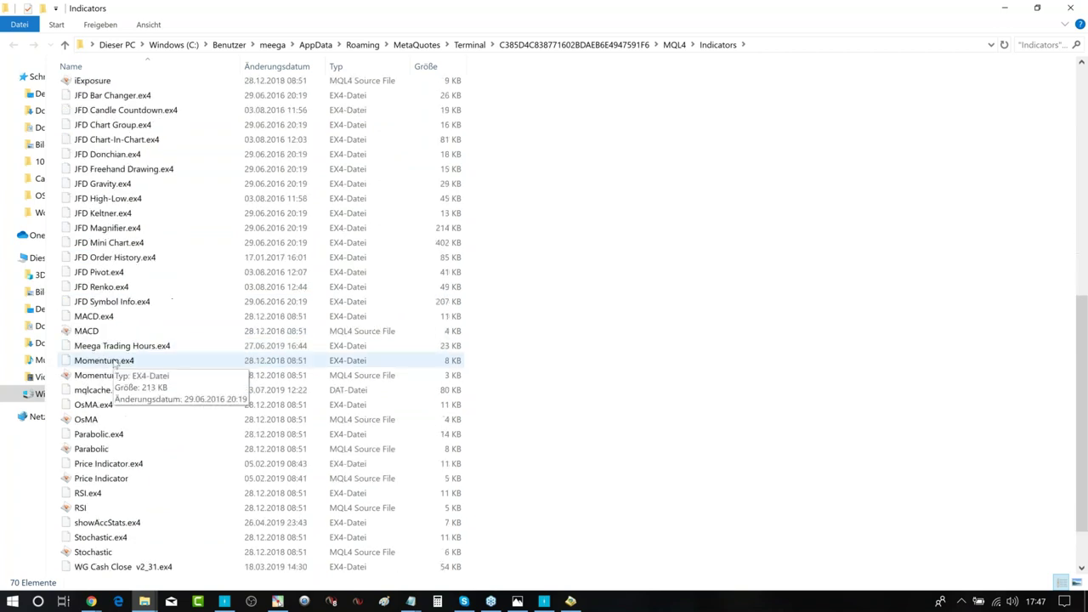
scroll(113, 360, "down", 1)
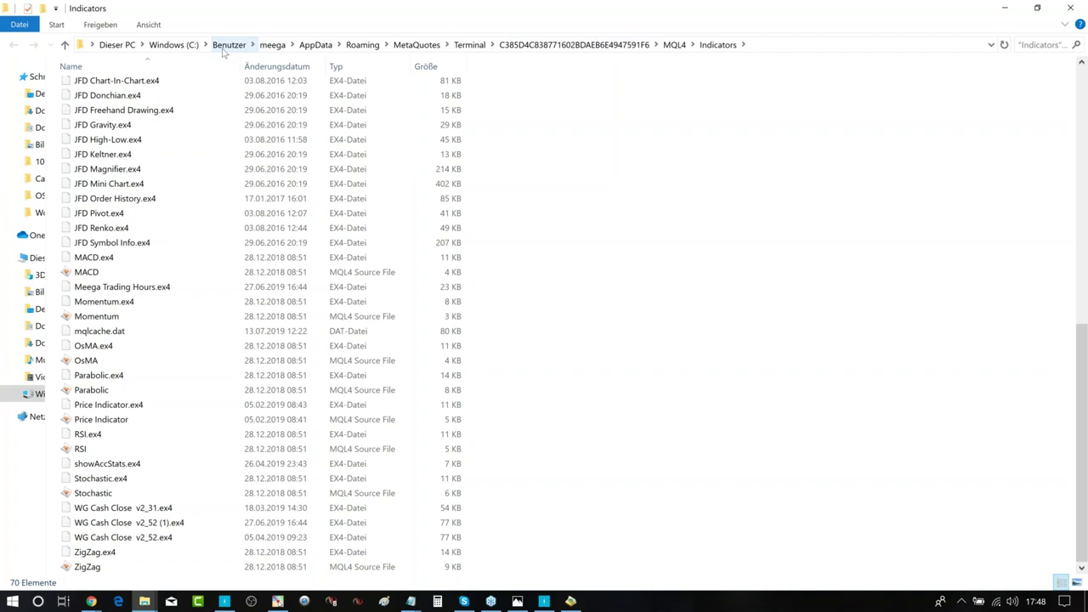
Close MetaEditor and the Indicators folder window to return to the MetaTrader 4 US30Cash M30 chart.
left_click(1006, 9)
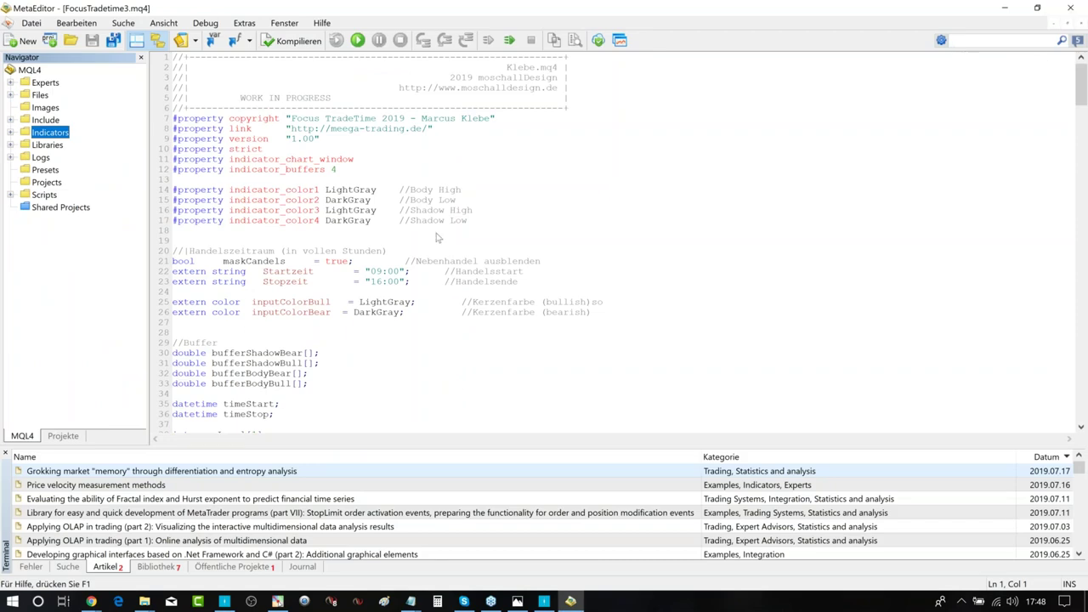
key("alt+F4")
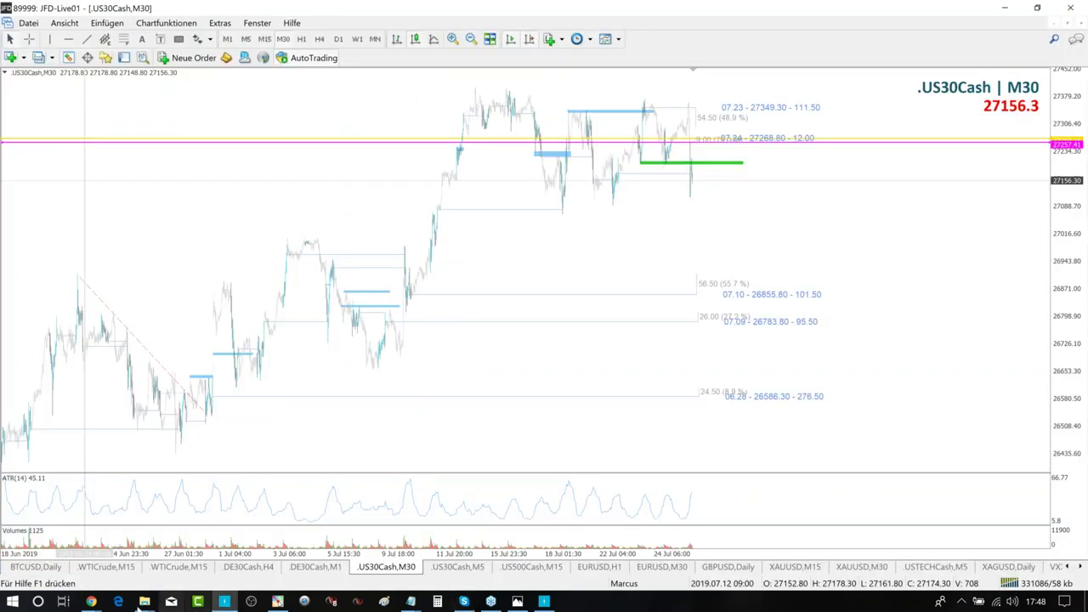
mouse_move(142, 601)
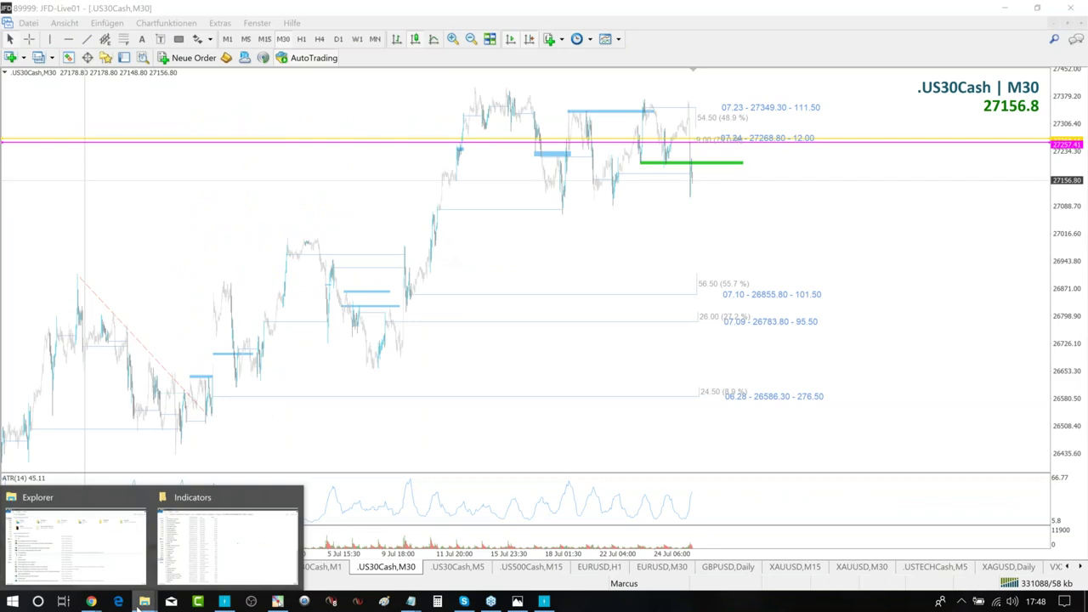
left_click(194, 499)
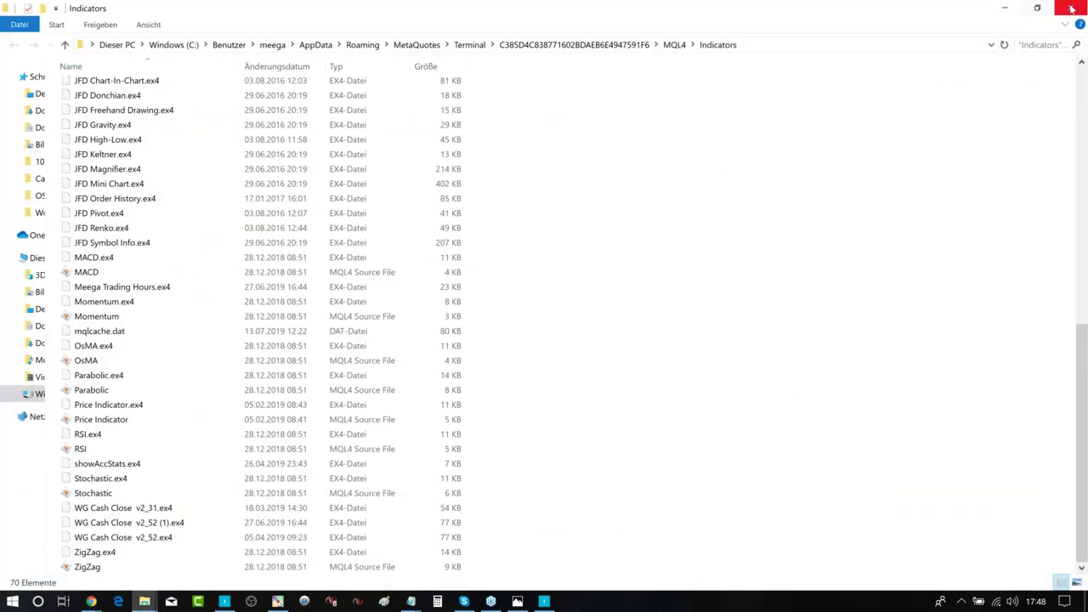
key("alt+Tab")
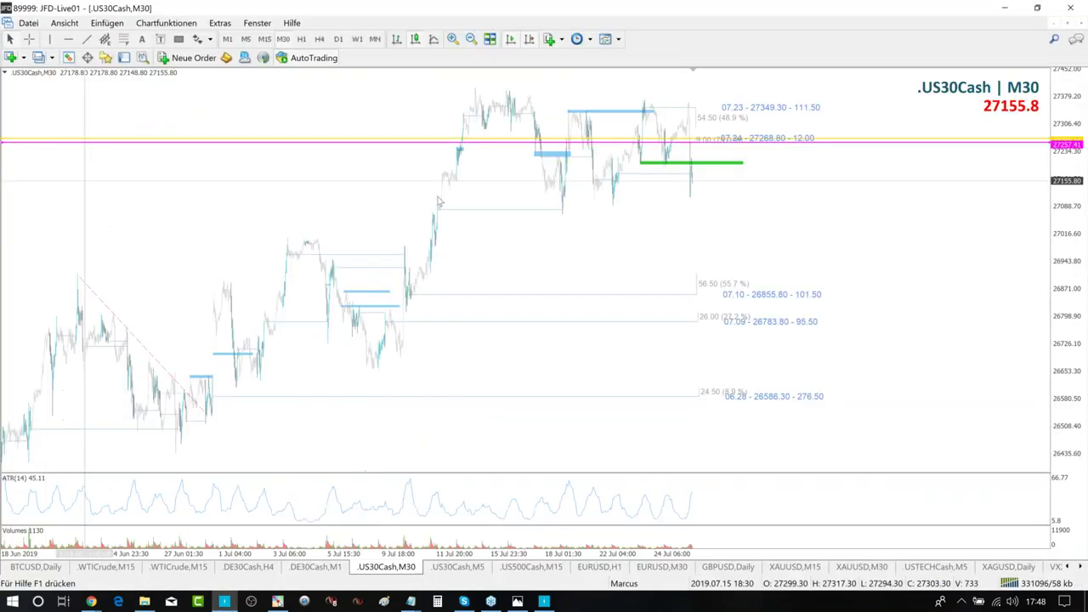
Reopen MetaEditor from MetaTrader 4 and open its Indicators folder in the file explorer again.
left_click(226, 57)
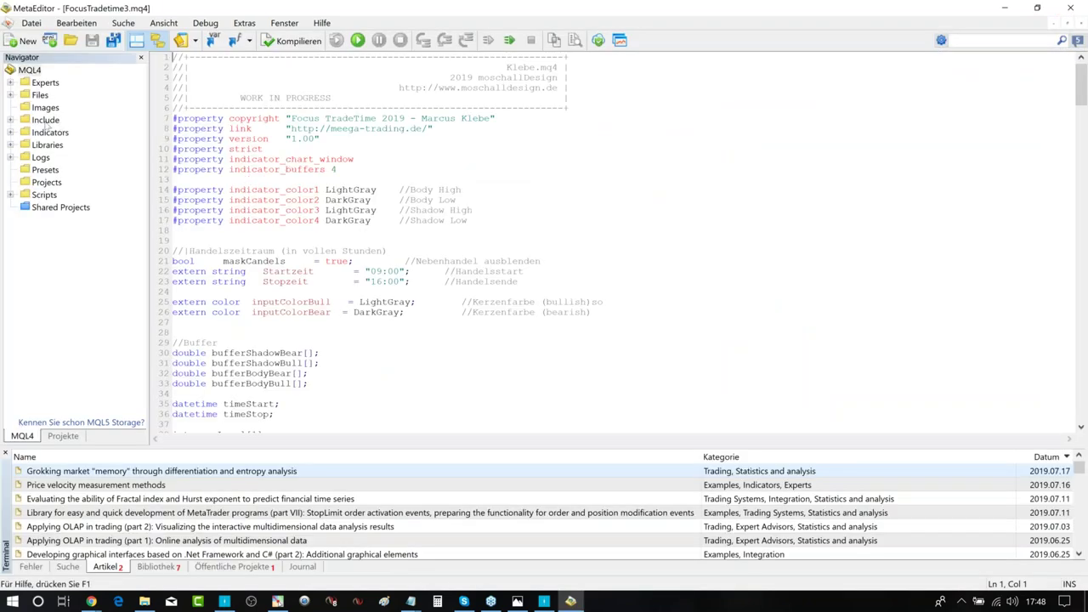
left_click(44, 133)
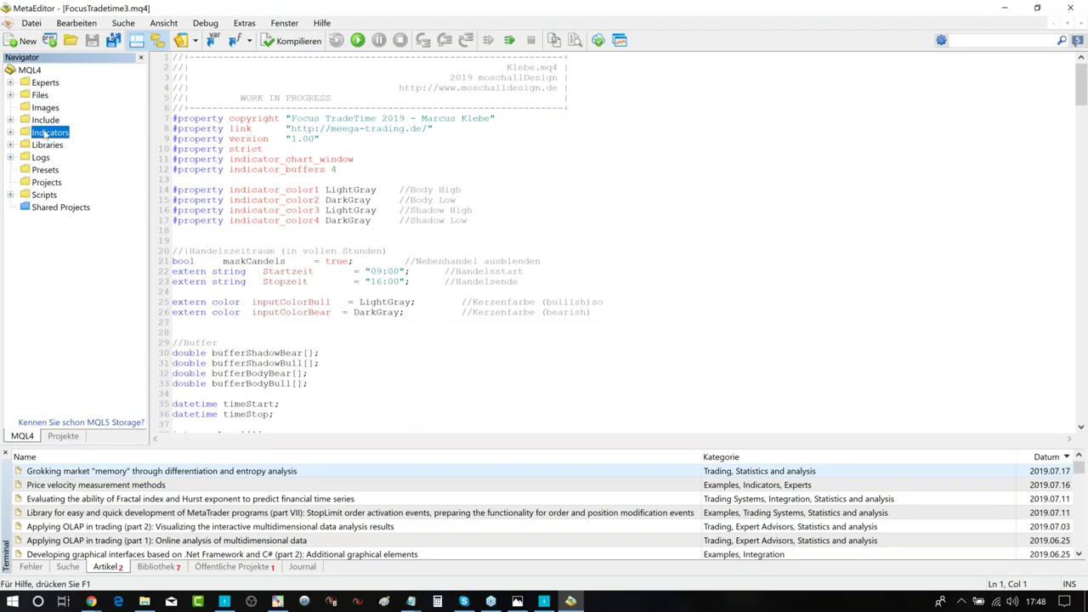
right_click(42, 135)
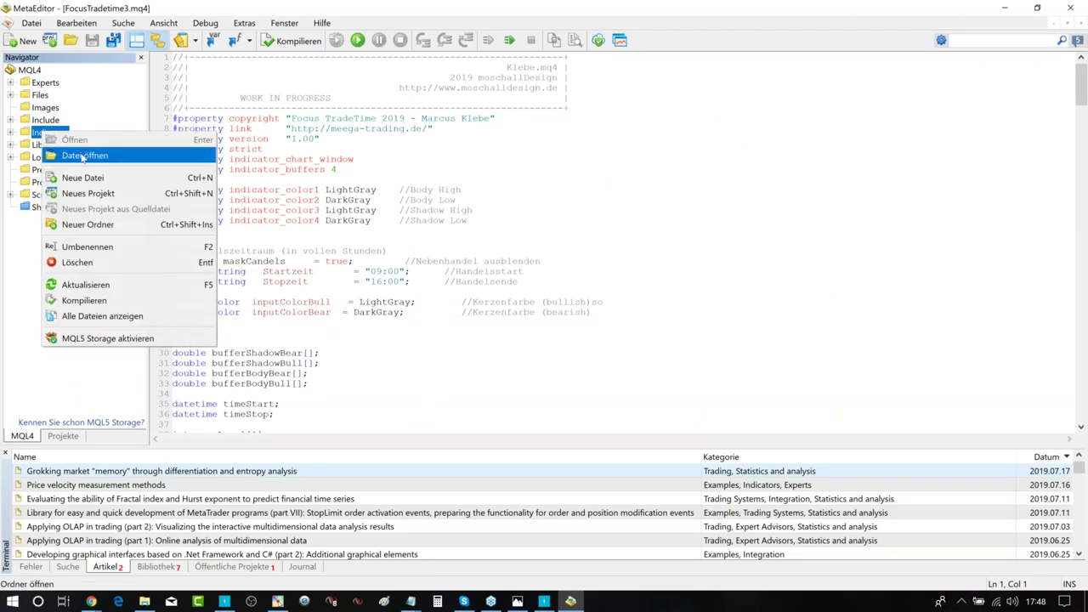
left_click(53, 156)
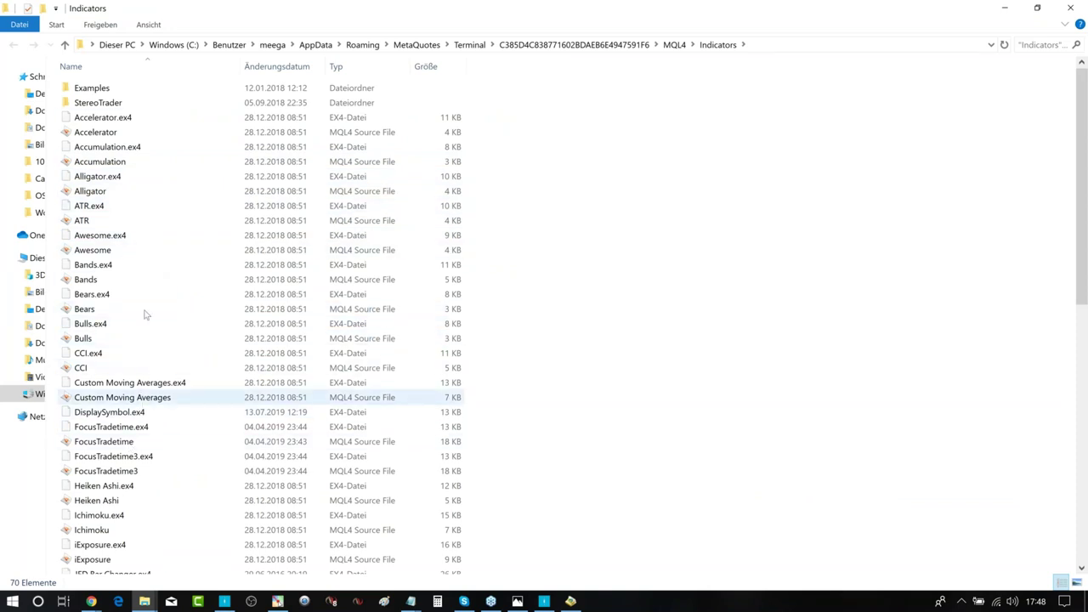
Shrink the Indicators folder window, minimize the programs behind it, and move it aside to uncover the .ex4 files on the desktop.
left_click(1031, 8)
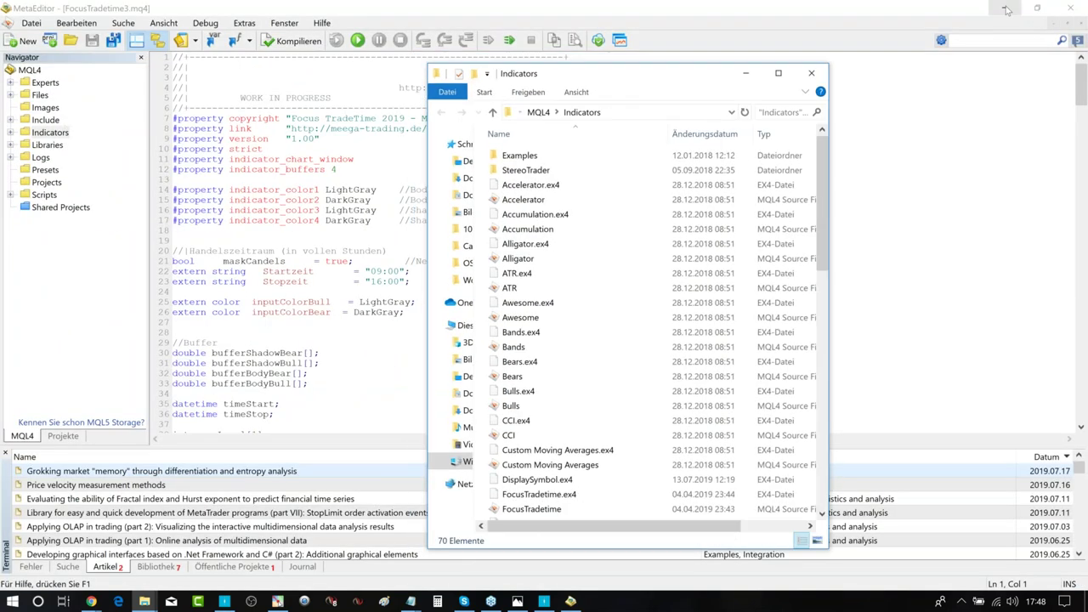
left_click(1005, 8)
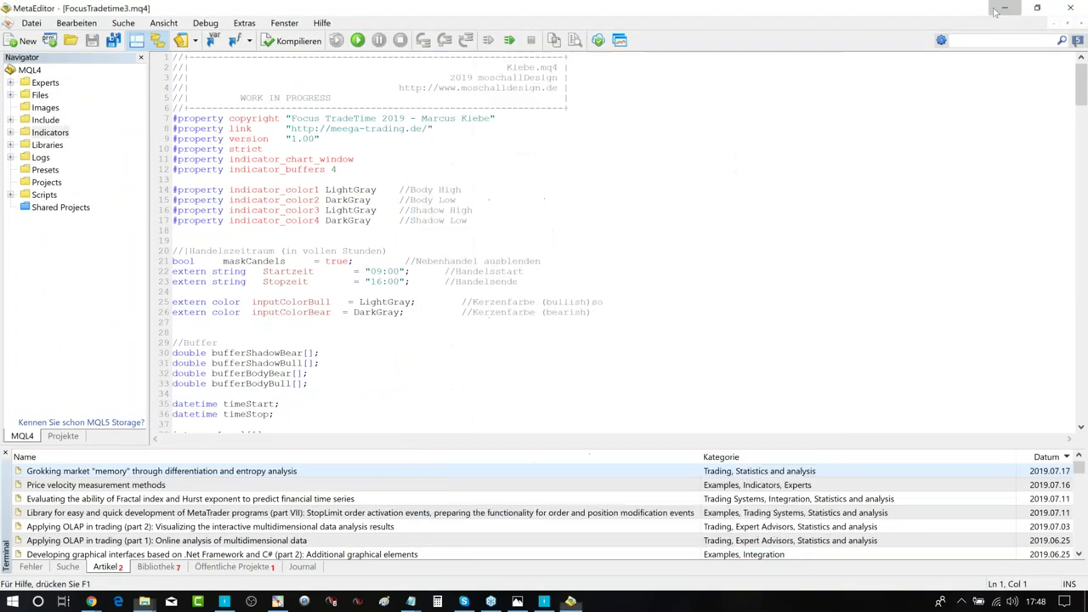
left_click(224, 601)
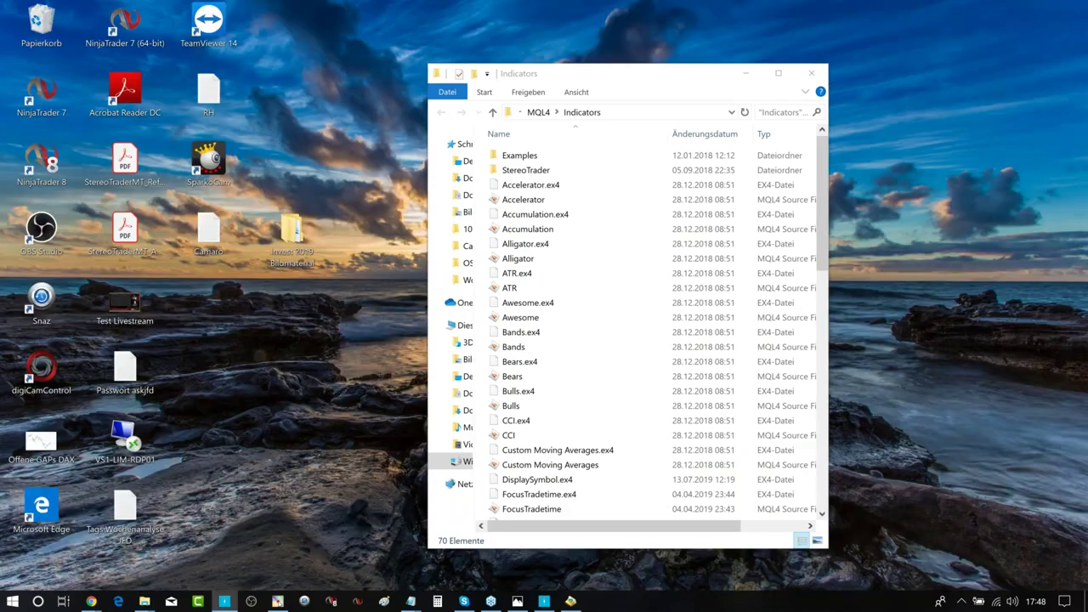
left_click_drag(786, 78, 831, 79)
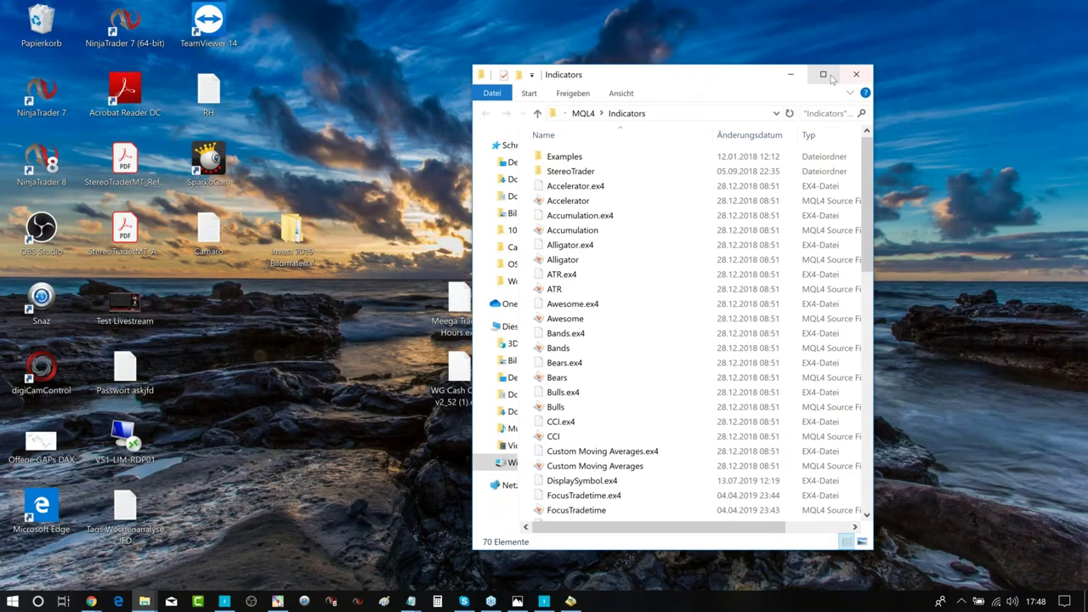
Return the Indicators folder window to its reduced size and move it clear of the two .ex4 files on the desktop.
left_click(823, 75)
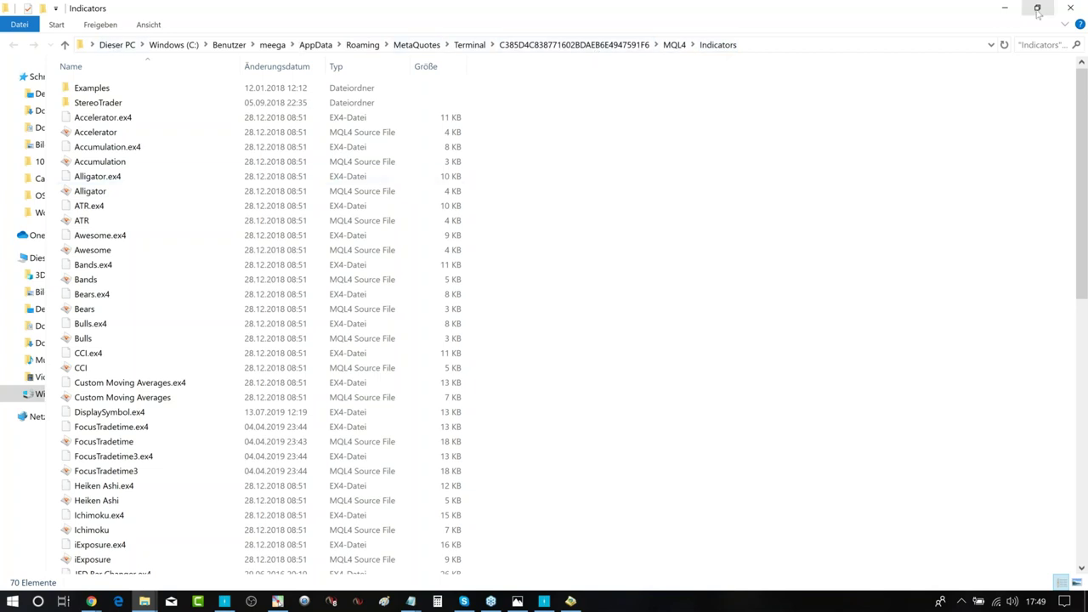
key("super+Down")
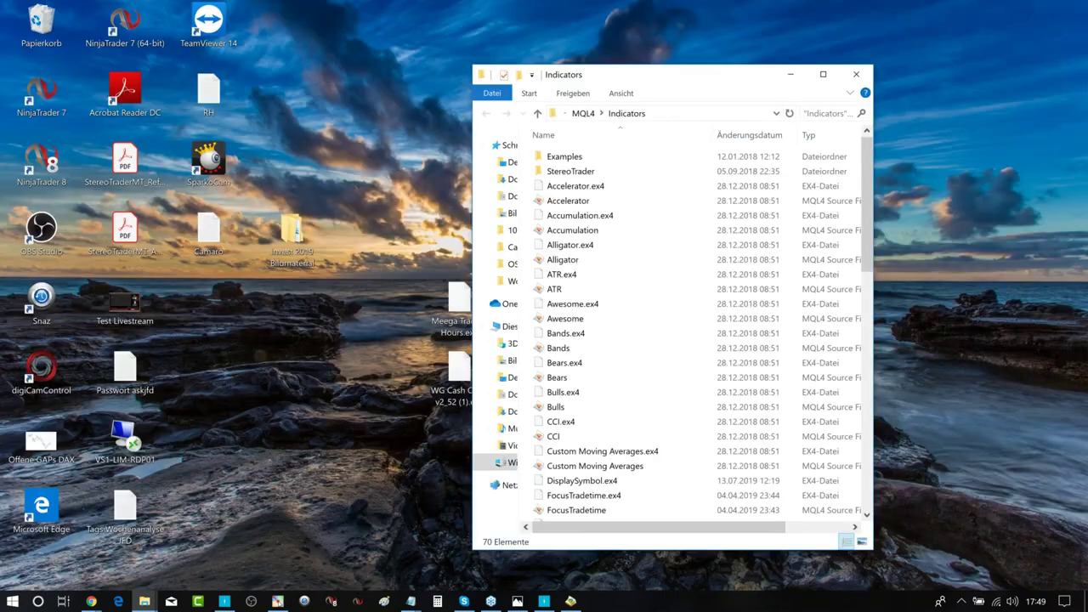
left_click_drag(674, 74, 736, 57)
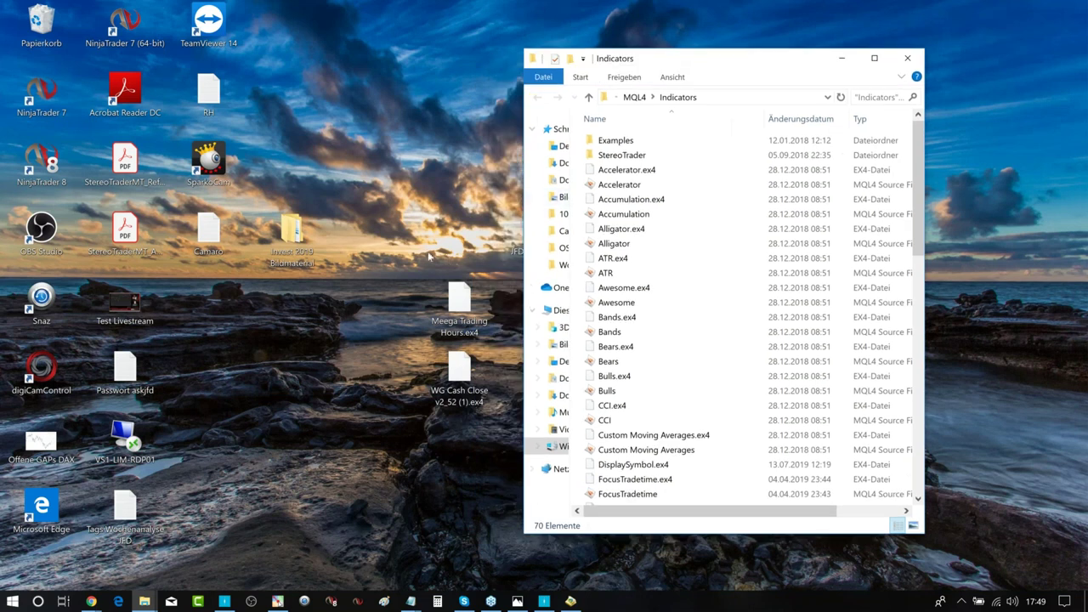
Try to move Meega Trading Hours.ex4 from the desktop into the Indicators folder, then put it back on the desktop.
left_click_drag(462, 342, 476, 405)
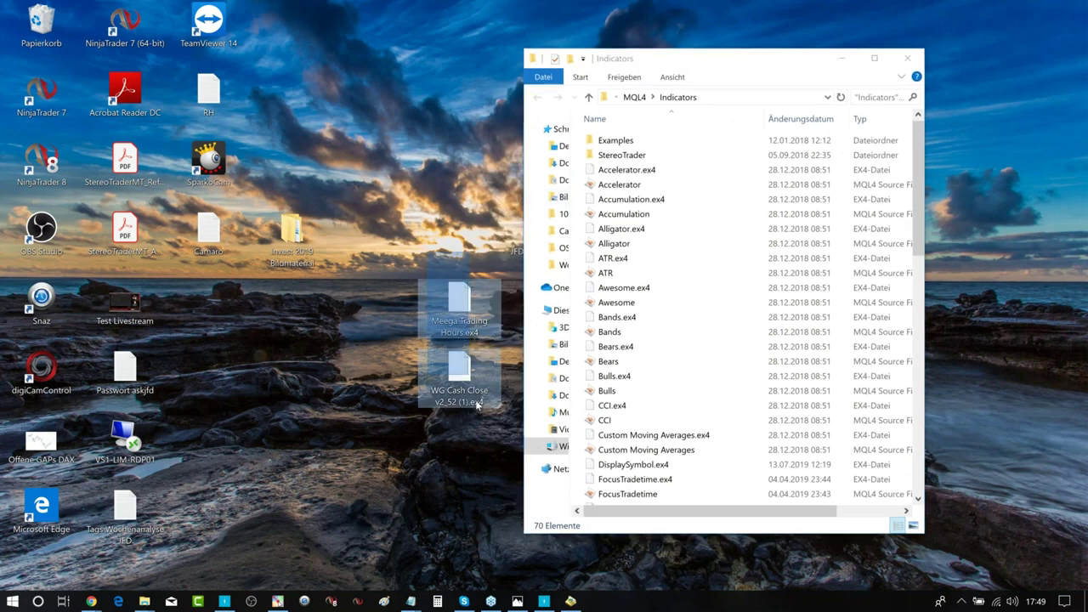
left_click(457, 303)
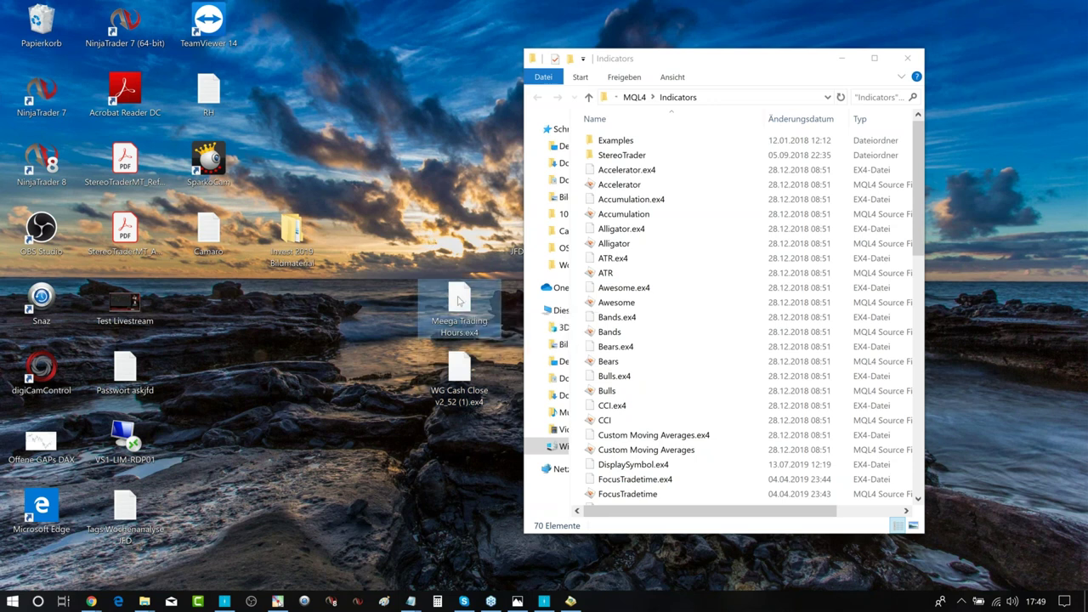
left_click_drag(457, 302, 646, 297)
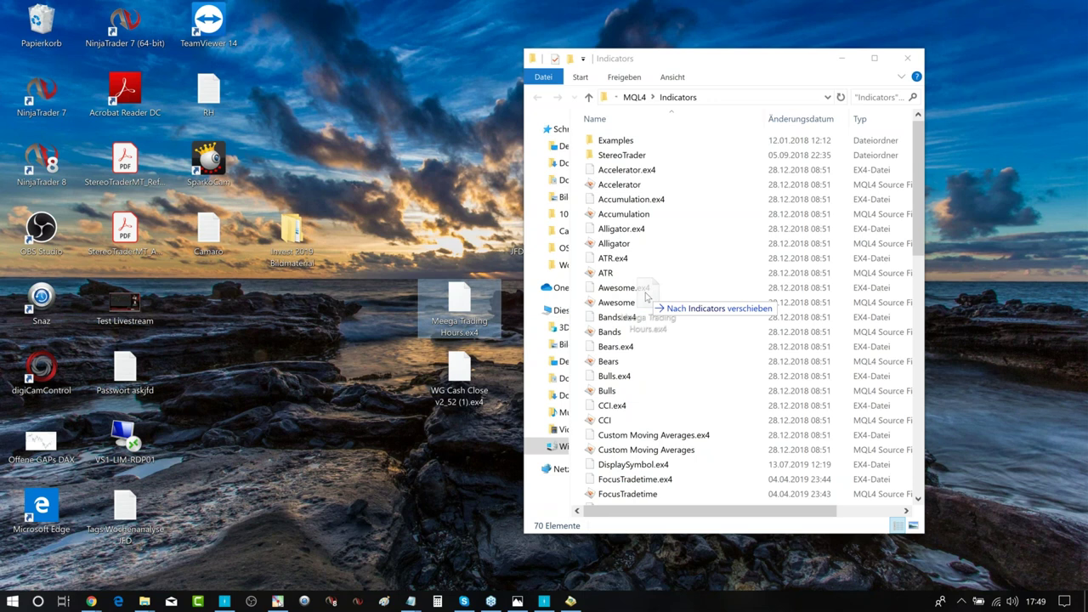
left_click_drag(646, 295, 459, 301)
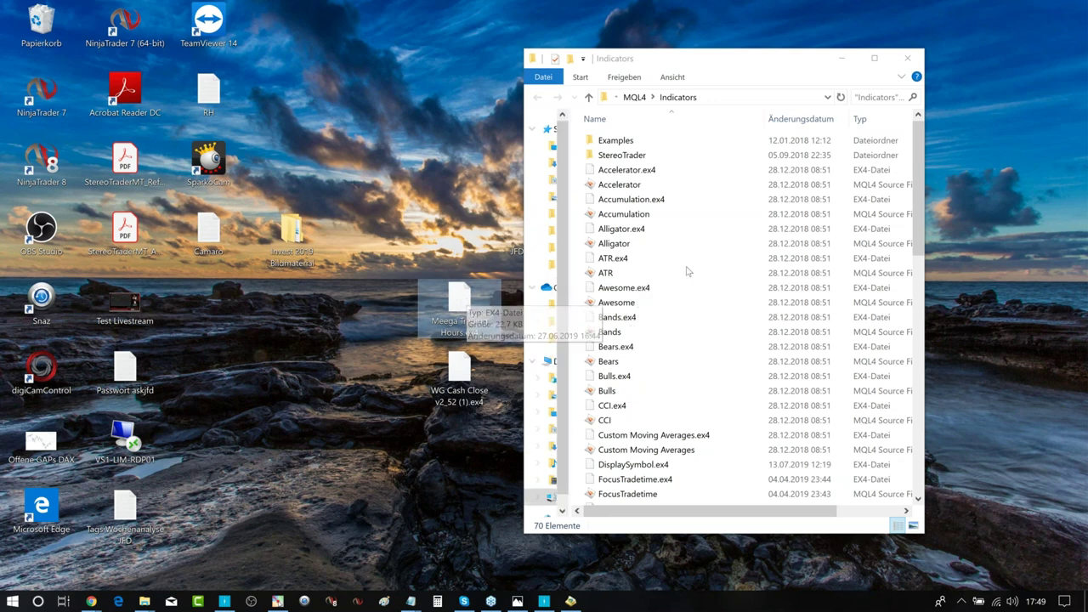
Try to move WG Cash Close v2_52 (1).ex4 from the desktop into the Indicators folder and deselect the file.
scroll(661, 281, "down", 15)
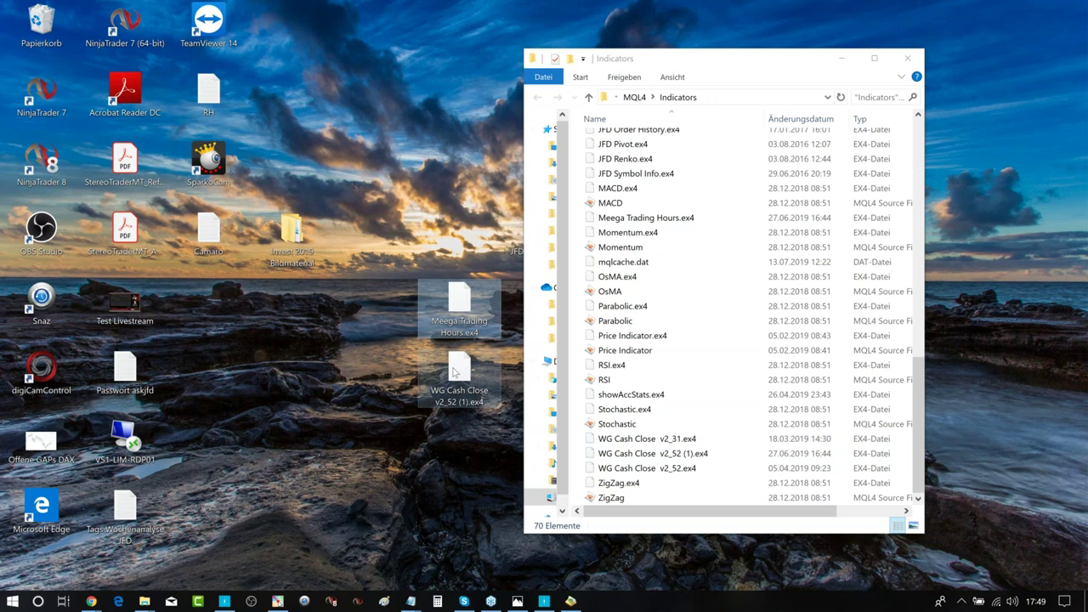
left_click(453, 371)
left_click_drag(453, 371, 626, 447)
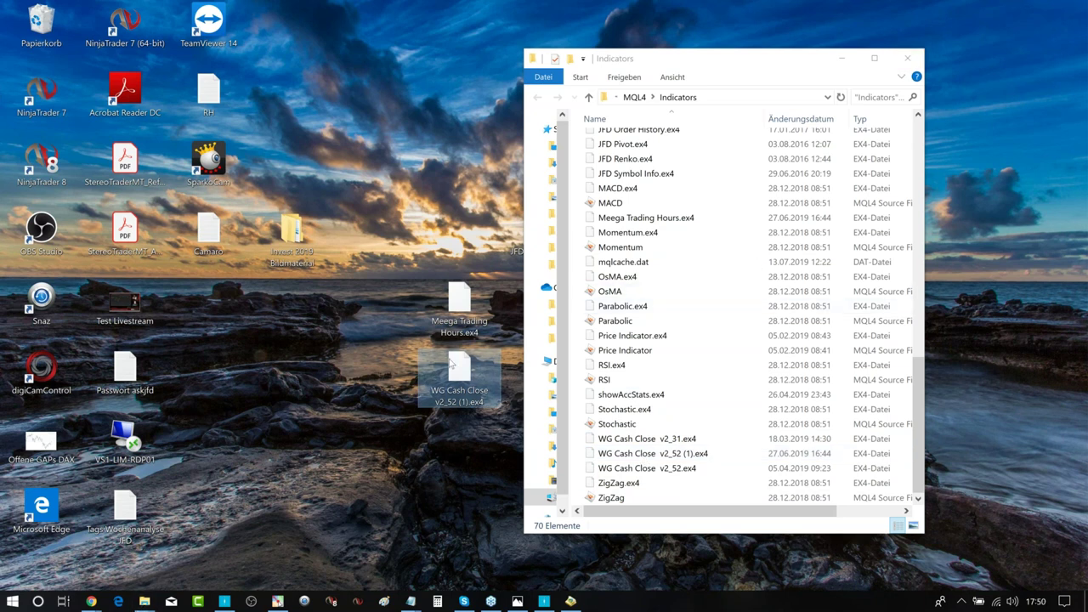
left_click(379, 311)
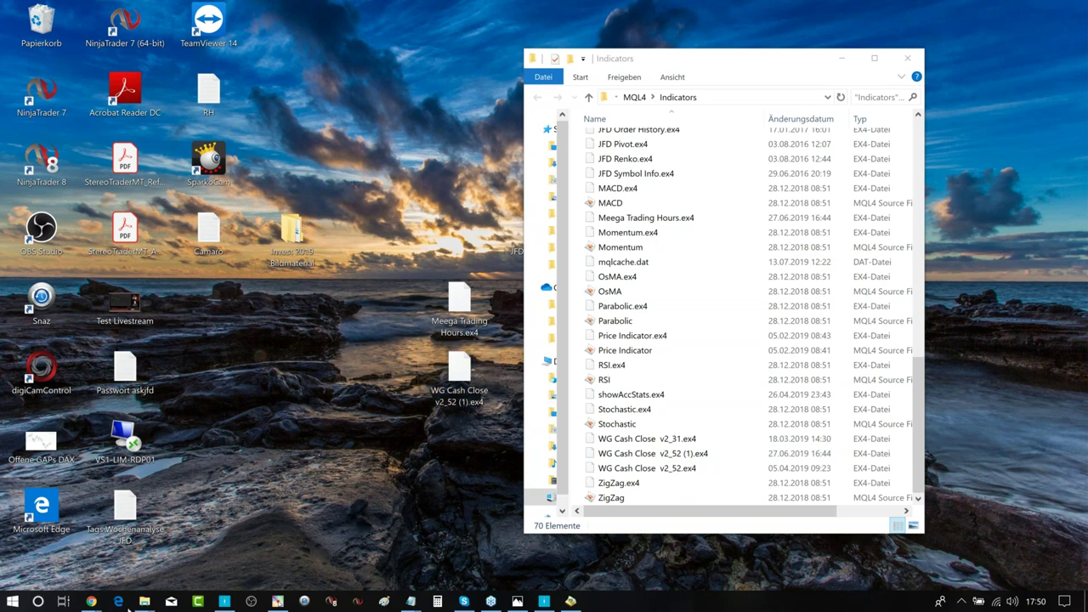
Switch to the other file explorer window and open its Downloads folder.
mouse_move(143, 601)
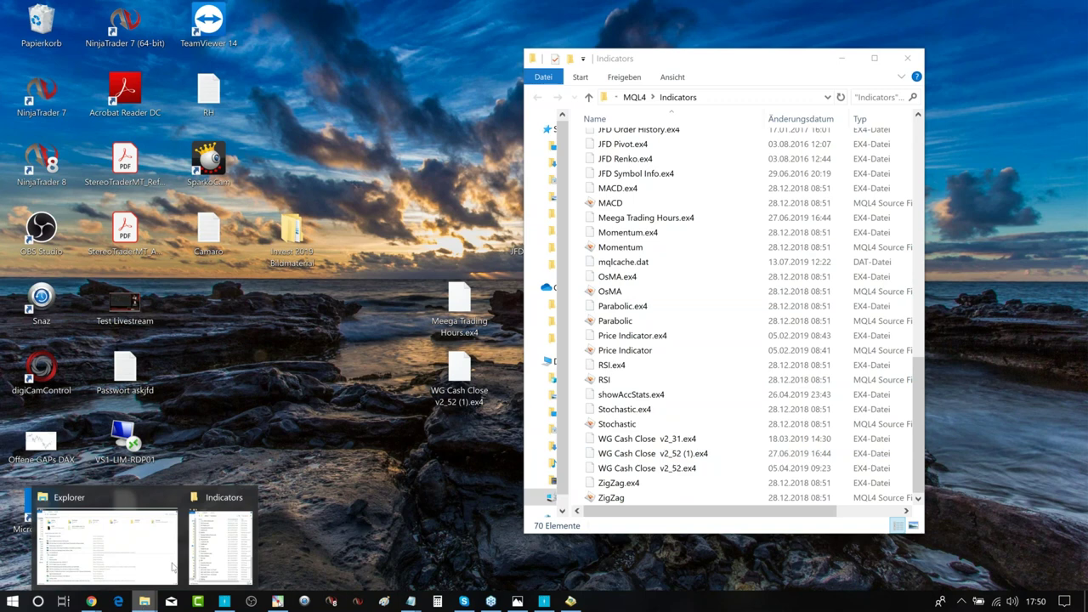
left_click(121, 496)
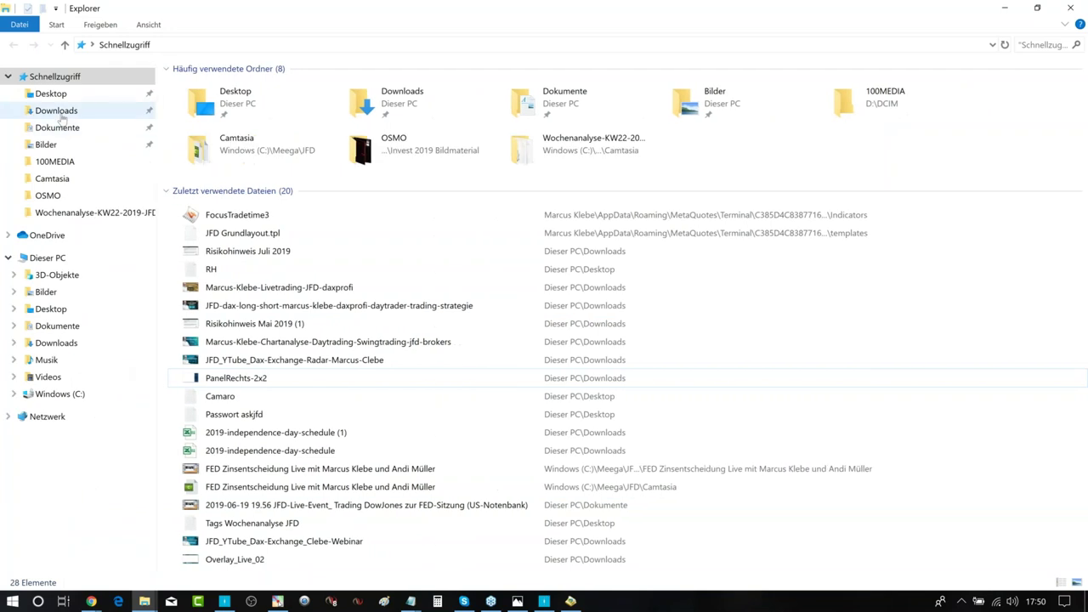
left_click(58, 112)
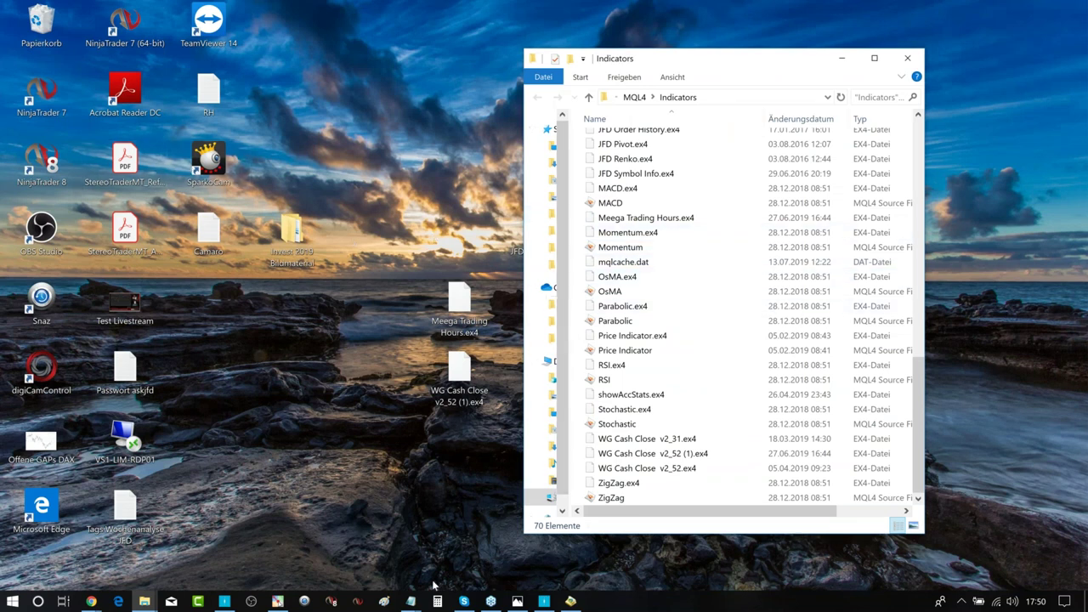
Restart JFD MetaTrader 4 from its desktop shortcut, minimizing the Indicators folder window, and dismiss the StereoTrader message.
left_click(224, 602)
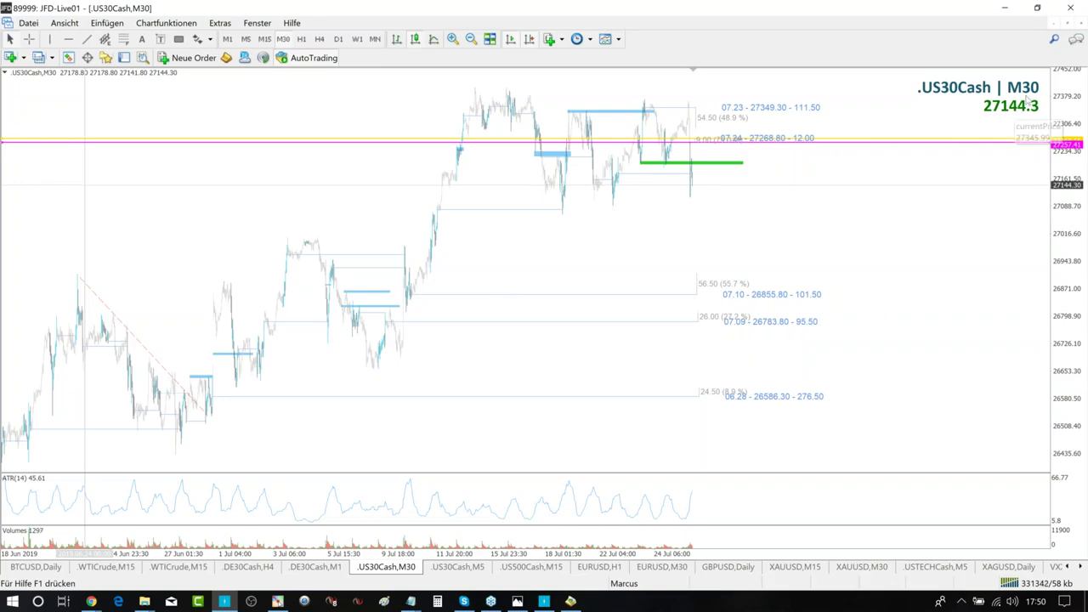
left_click(1068, 9)
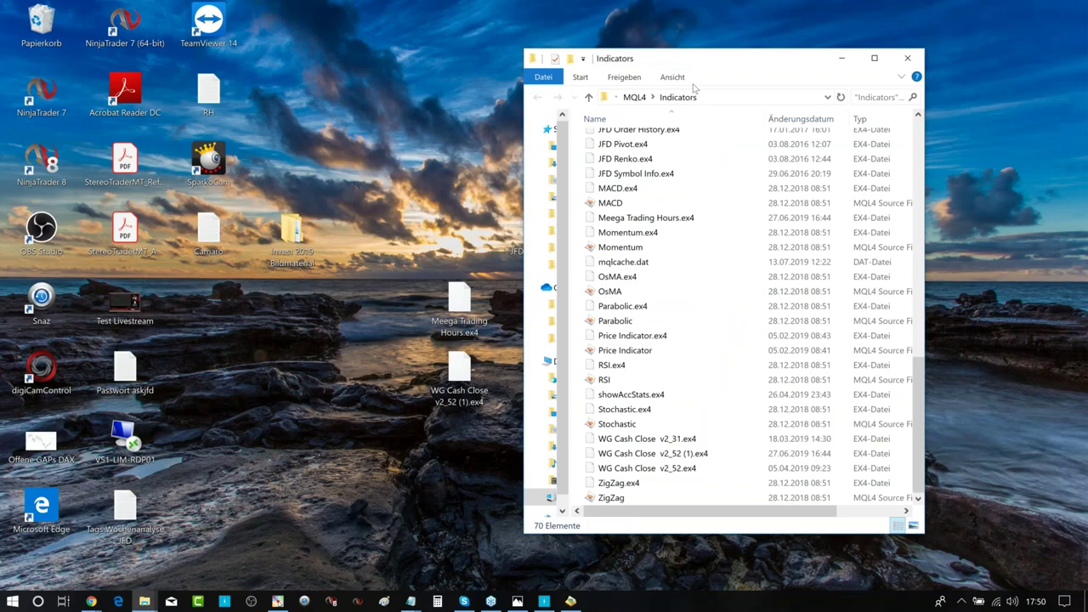
left_click(844, 58)
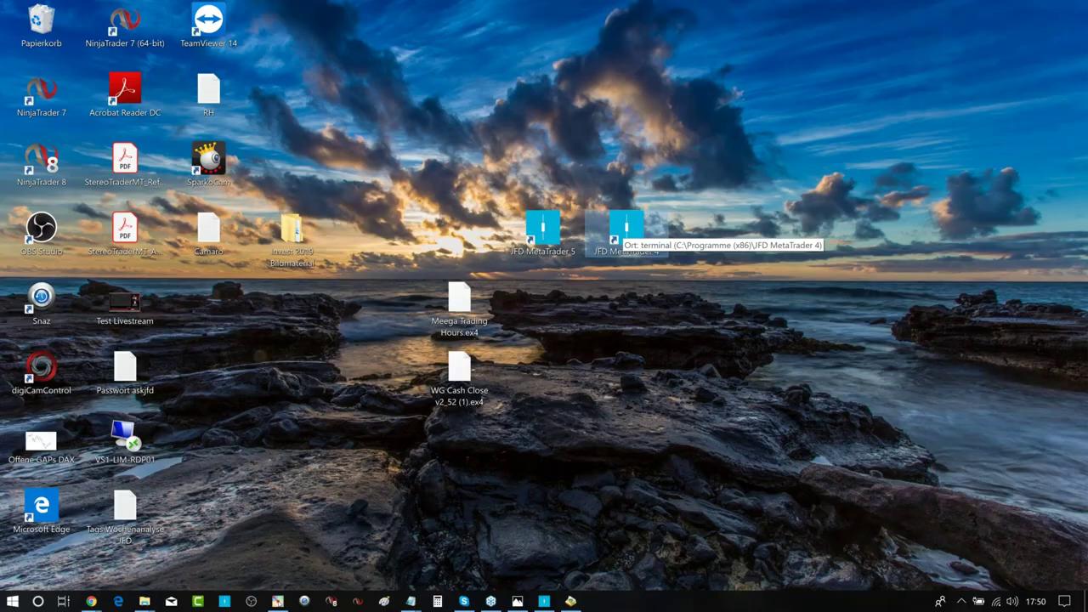
double_click(626, 225)
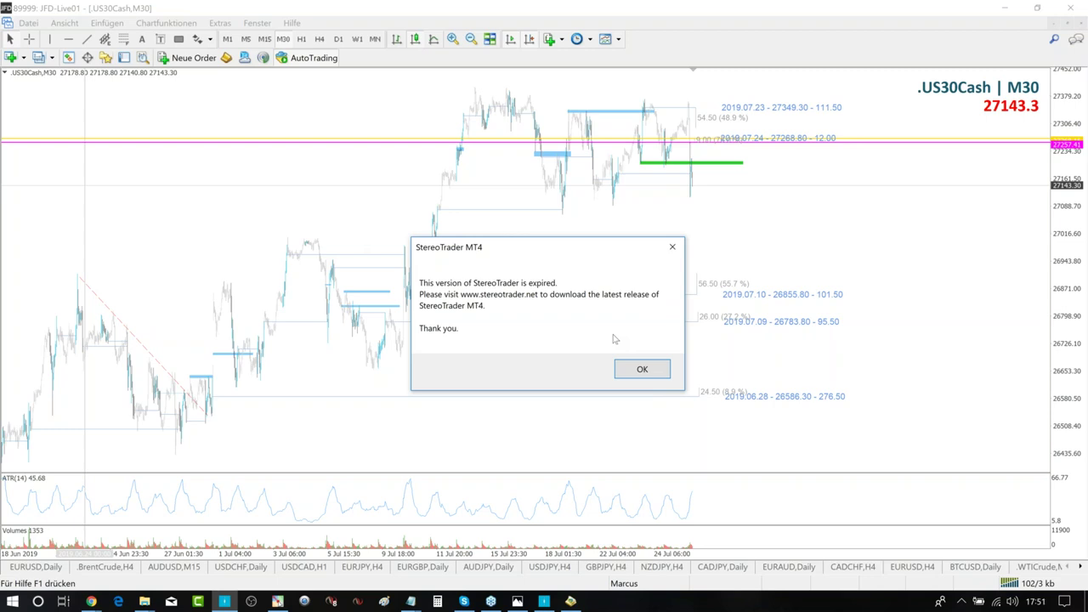
left_click(633, 371)
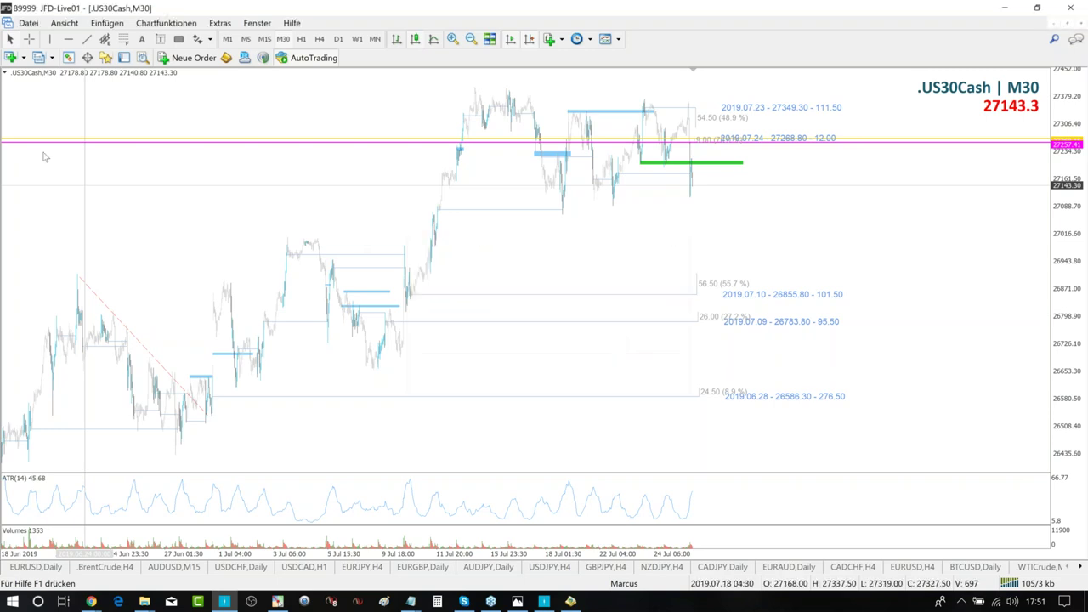
Show the Navigator's custom indicators and remove WG Cash Close v2_52 (1) from the .US30Cash M30 chart.
left_click(106, 58)
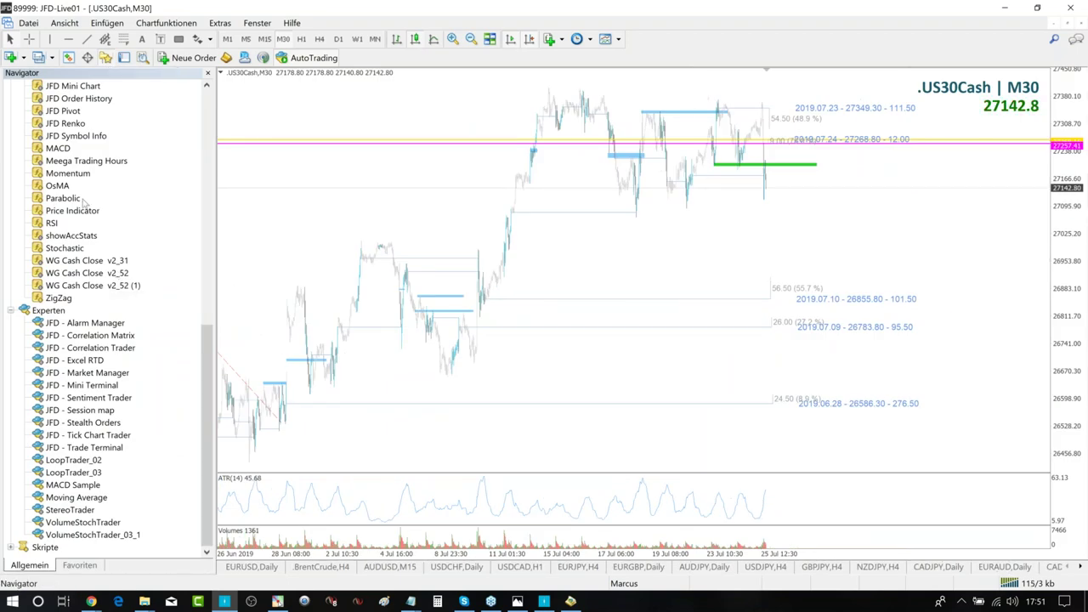
scroll(84, 202, "up", 2)
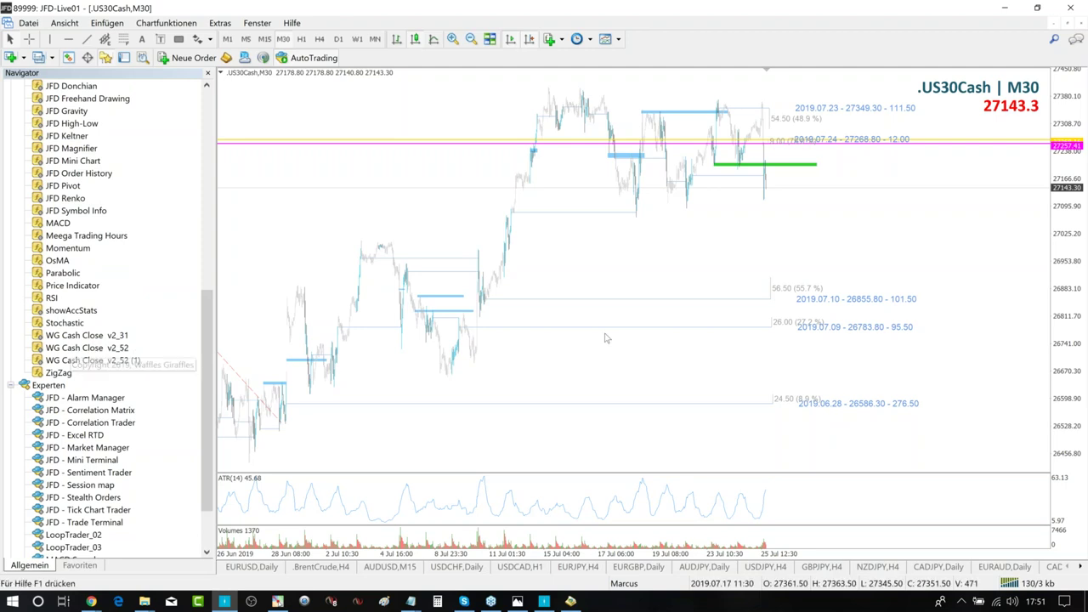
left_click(165, 23)
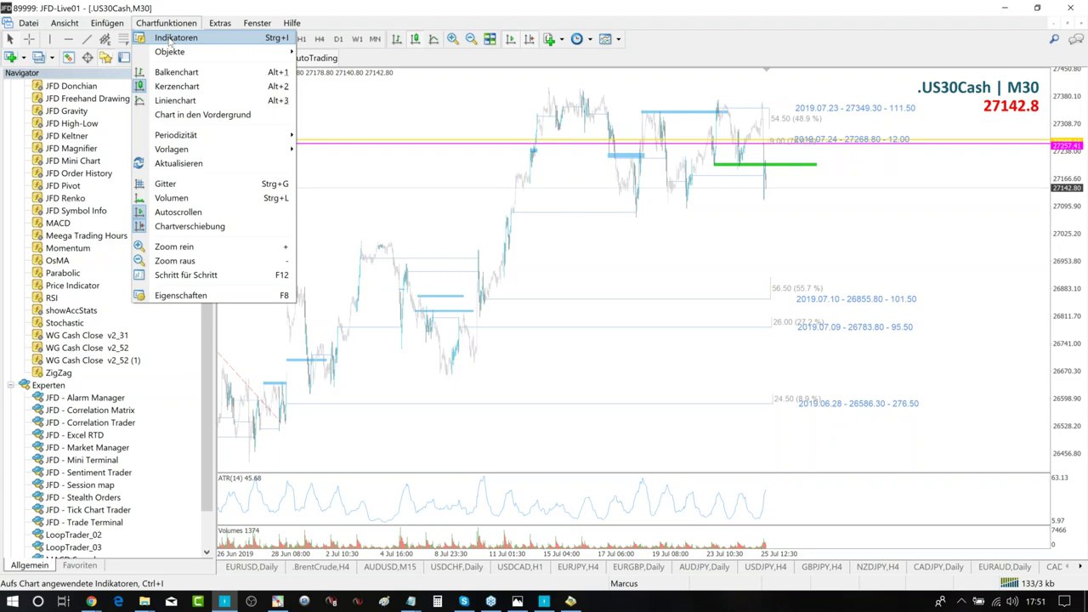
left_click(170, 38)
left_click(95, 88)
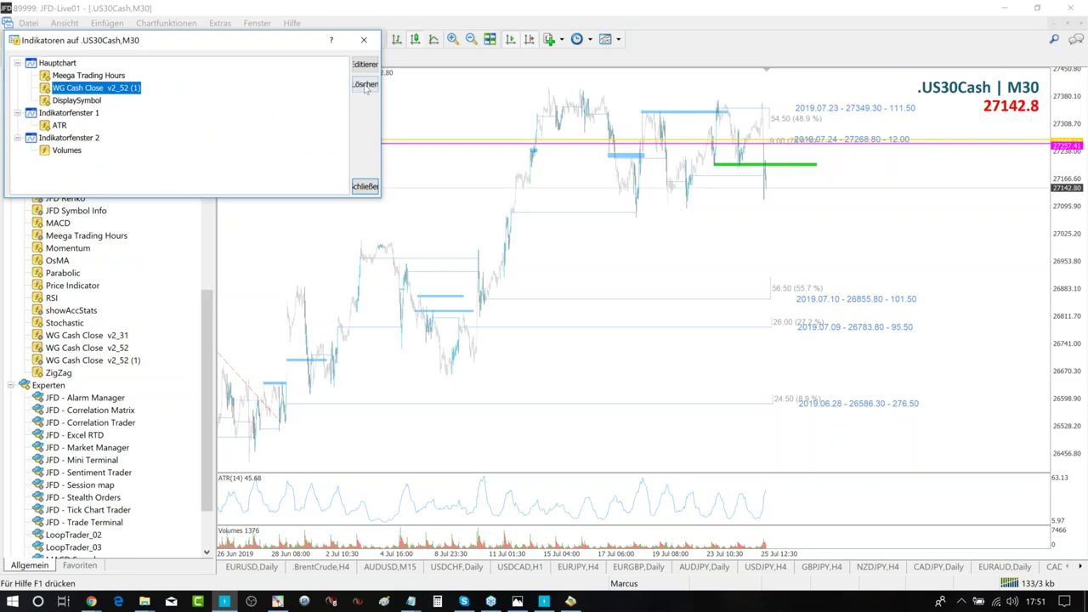
left_click(365, 83)
left_click(363, 43)
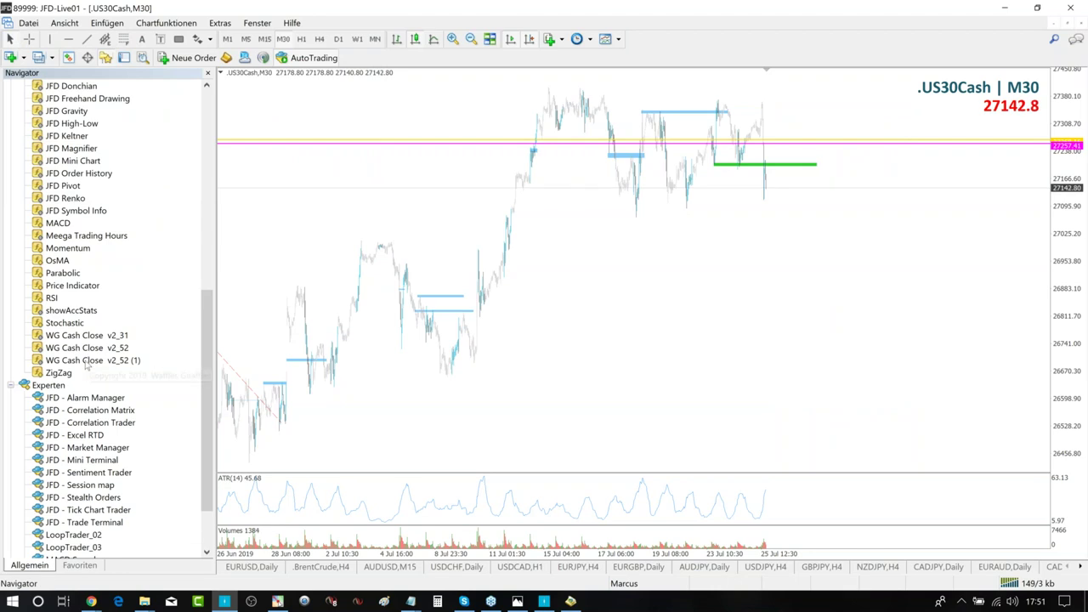
Add the WG Cash Close v2_52 (1) indicator to the .US30Cash M30 chart with an hour offset from CET of 1.
left_click_drag(440, 350, 440, 350)
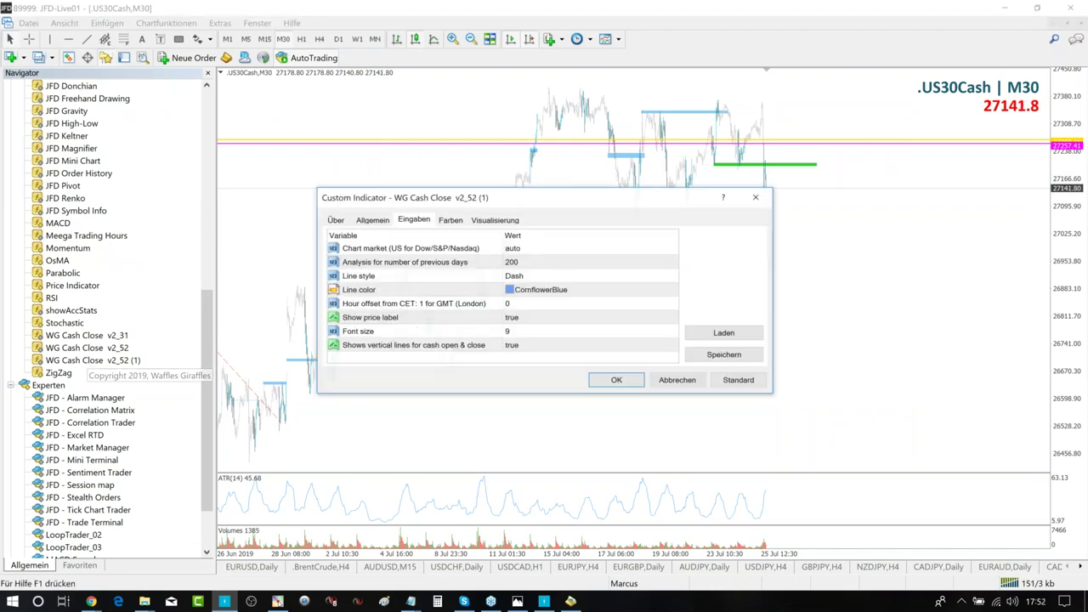
left_click(527, 303)
left_click(527, 304)
type("1")
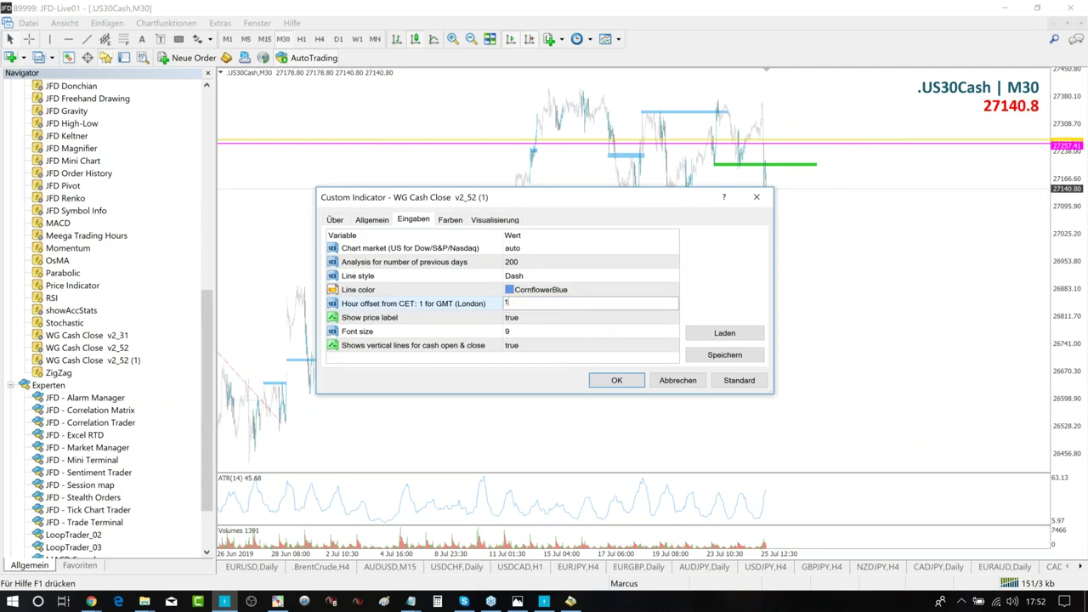
key("Return")
left_click(614, 382)
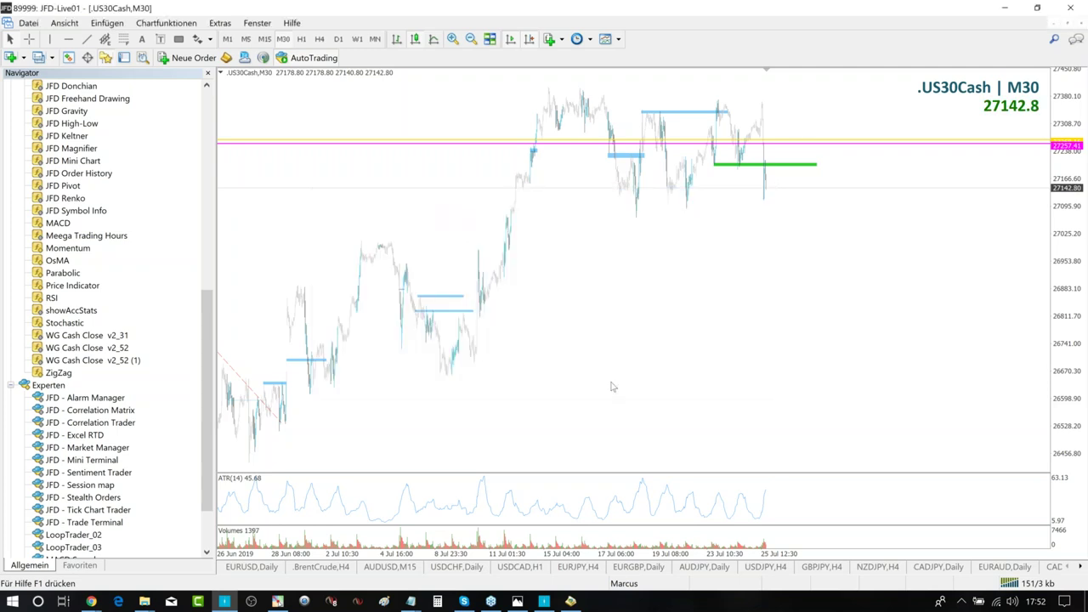